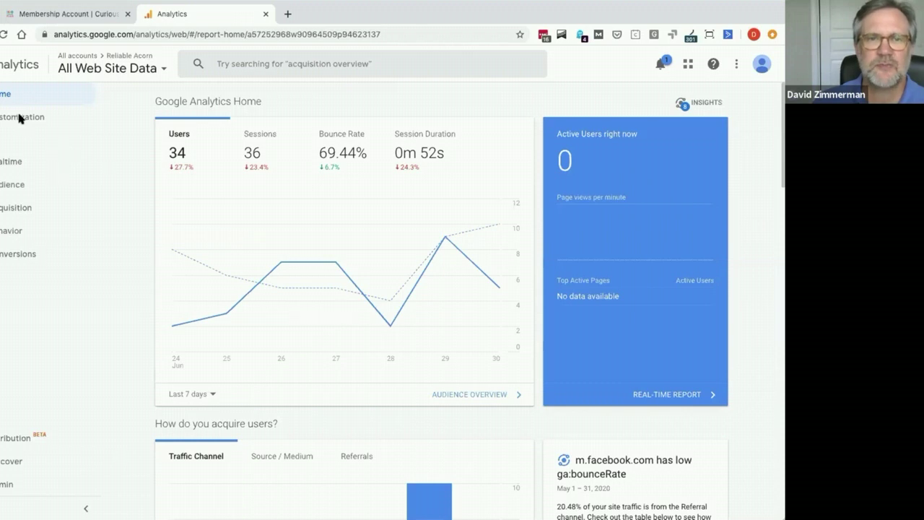
# Open the Weekly SEO Troubleshooting Dashboard from the custom dashboards and look over its widgets
pyautogui.click(23, 120)
pyautogui.click(23, 119)
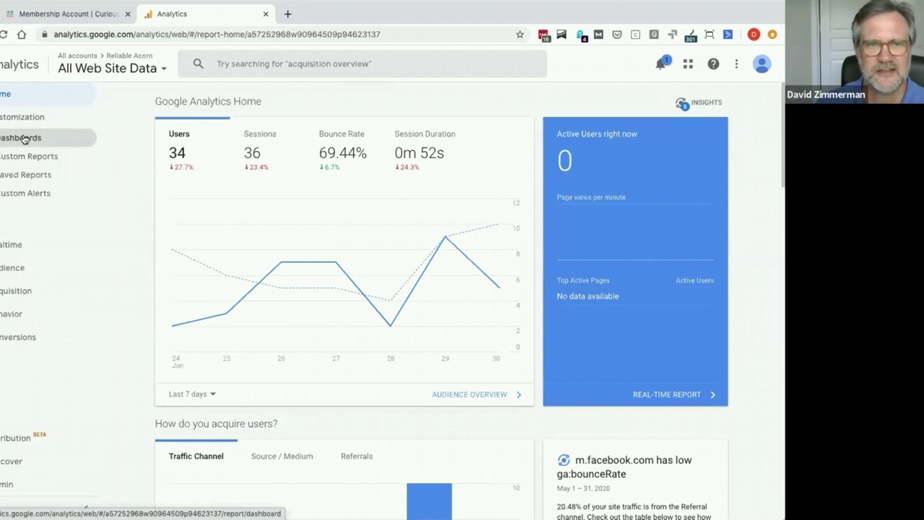
pyautogui.click(23, 139)
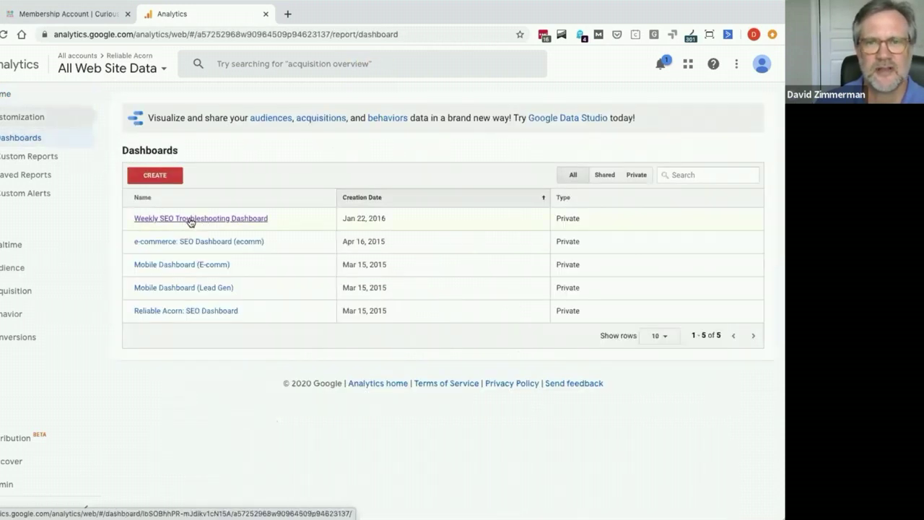
pyautogui.click(188, 220)
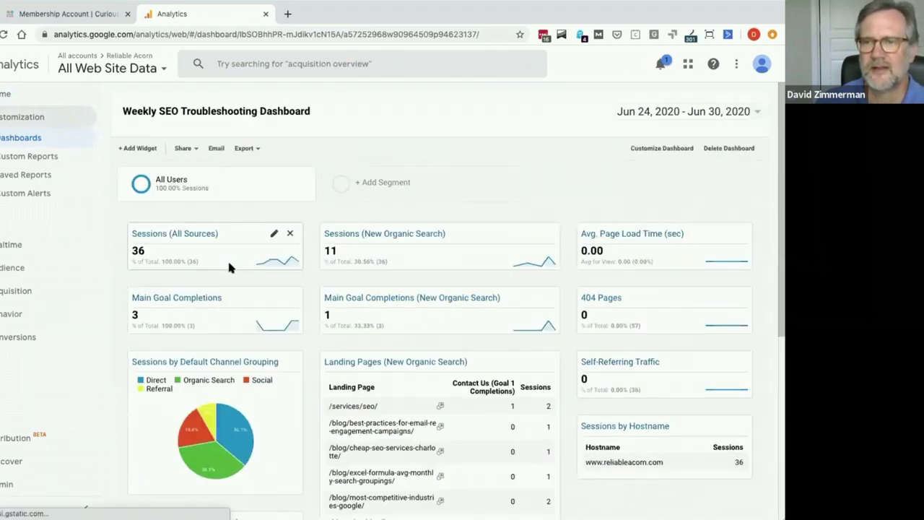
pyautogui.scroll(-1, 521, 295)
pyautogui.scroll(-1, 521, 294)
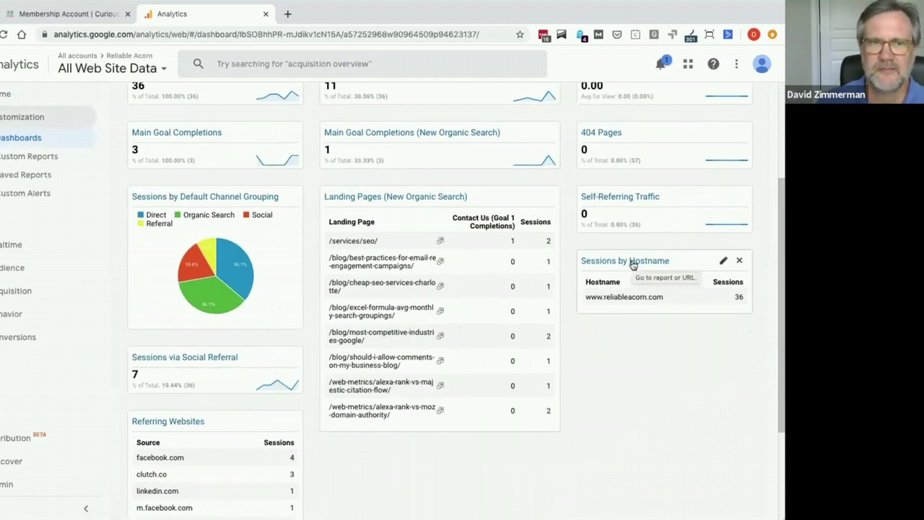
pyautogui.scroll(2, 632, 265)
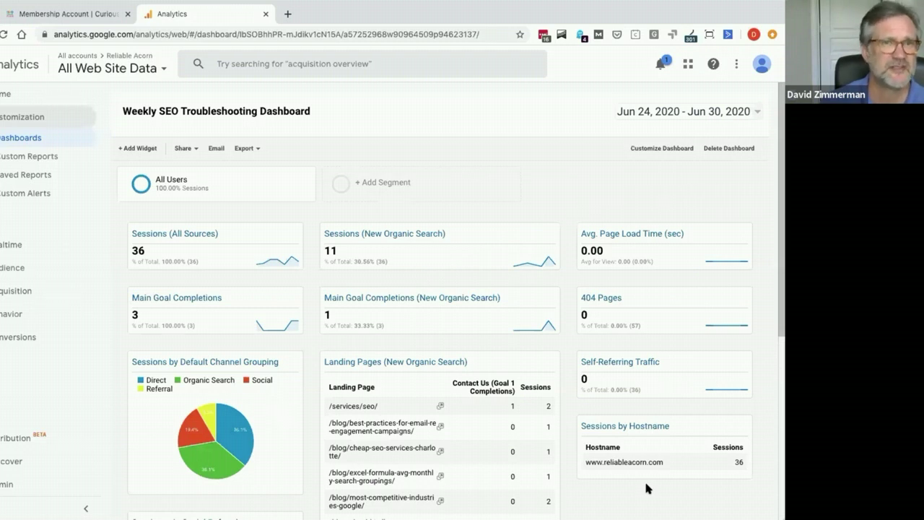
# Open the settings of the Sessions by Hostname widget and review its table columns, row count, filter and linked report
pyautogui.moveTo(720, 429)
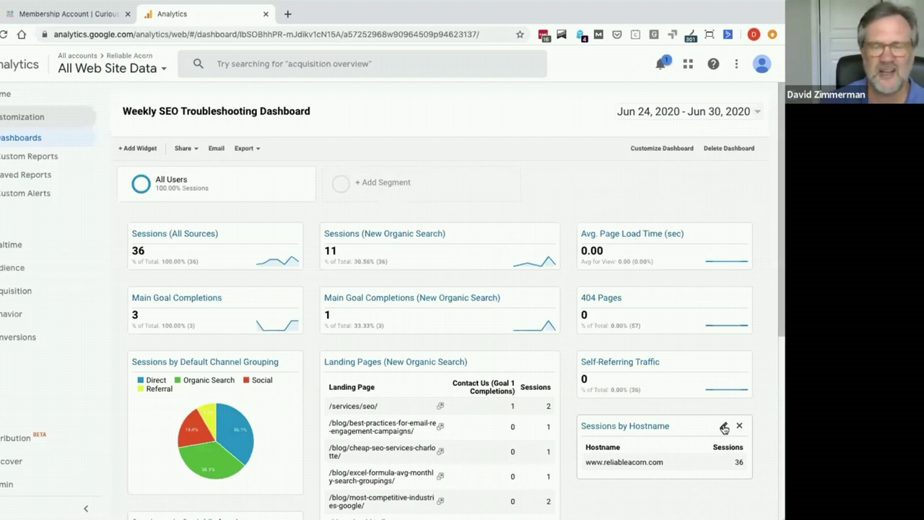
pyautogui.click(724, 428)
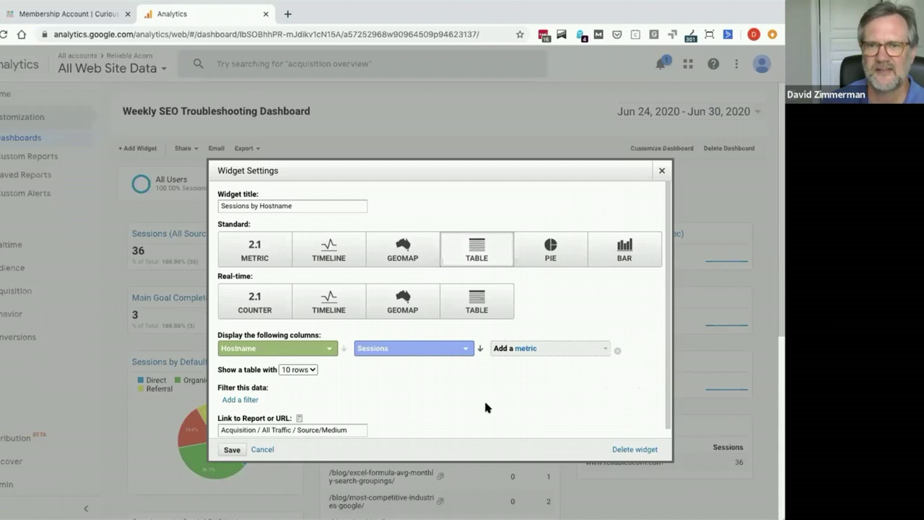
pyautogui.scroll(-1, 485, 406)
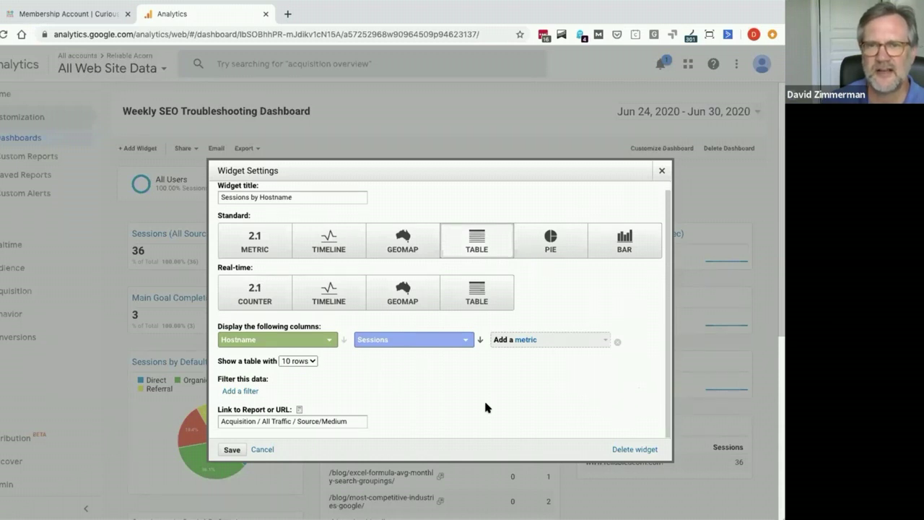
pyautogui.scroll(1, 485, 407)
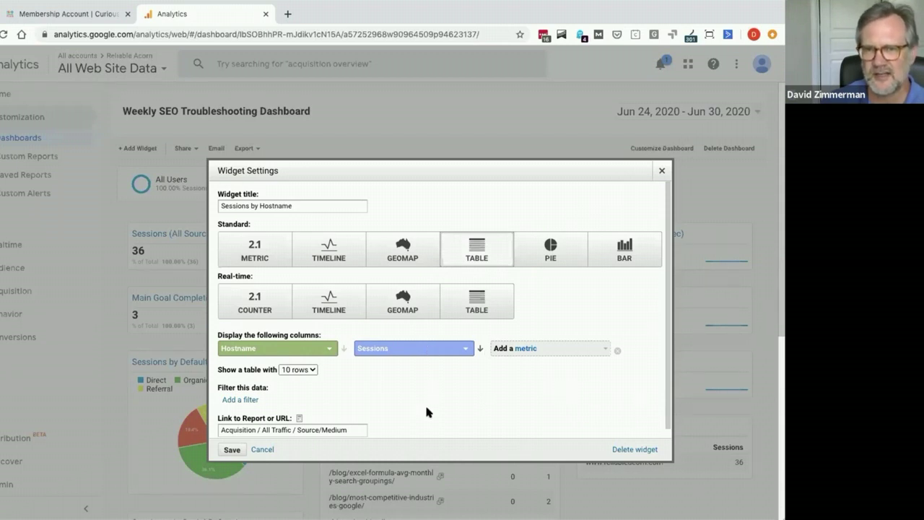
pyautogui.scroll(-1, 431, 404)
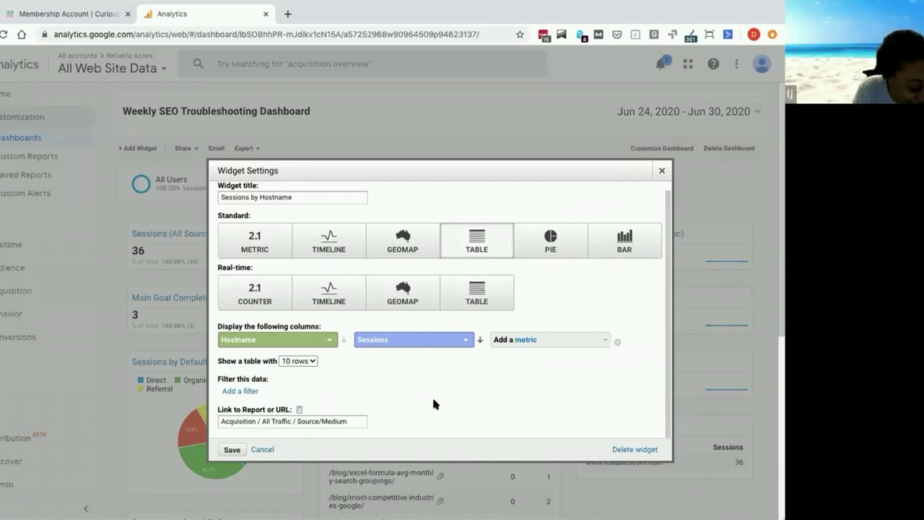
pyautogui.scroll(-3, 433, 401)
pyautogui.scroll(1, 434, 401)
pyautogui.scroll(2, 432, 395)
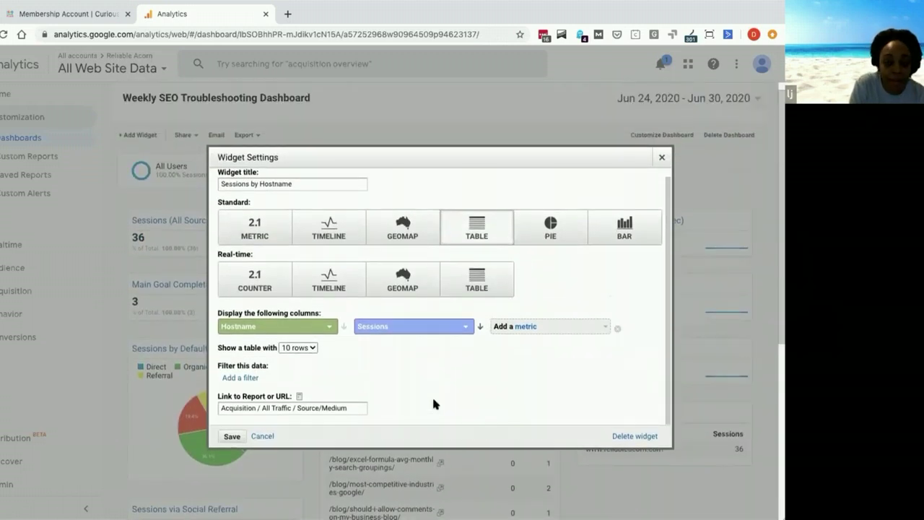
pyautogui.scroll(1, 431, 397)
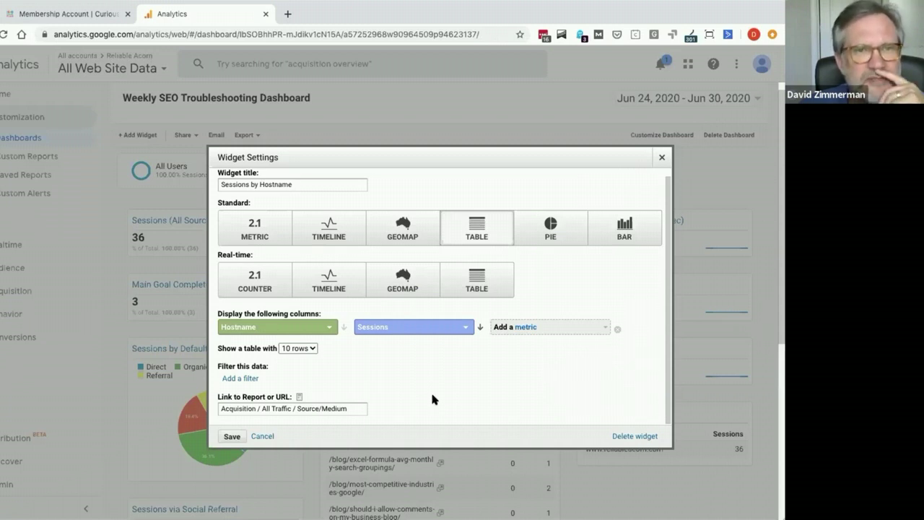
# Add a widget filter that only shows the Hostname dimension containing reliableacorn.com
pyautogui.click(240, 378)
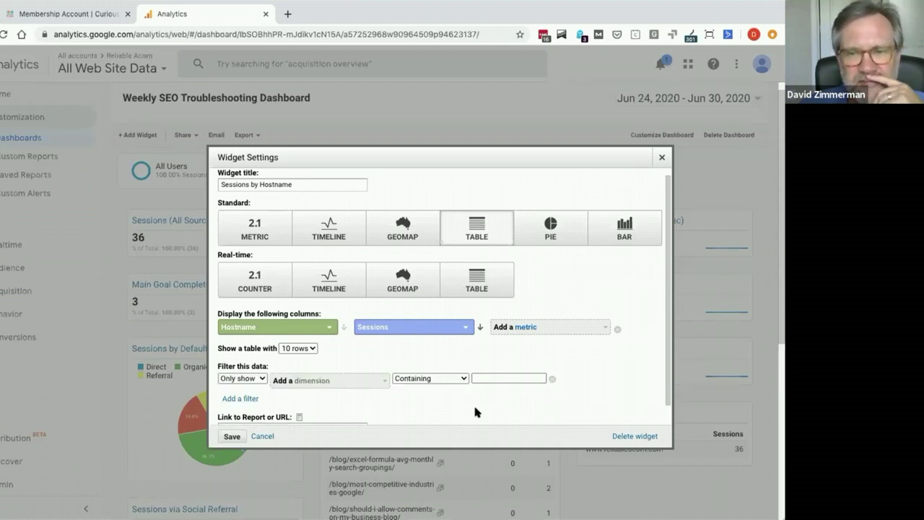
pyautogui.click(302, 386)
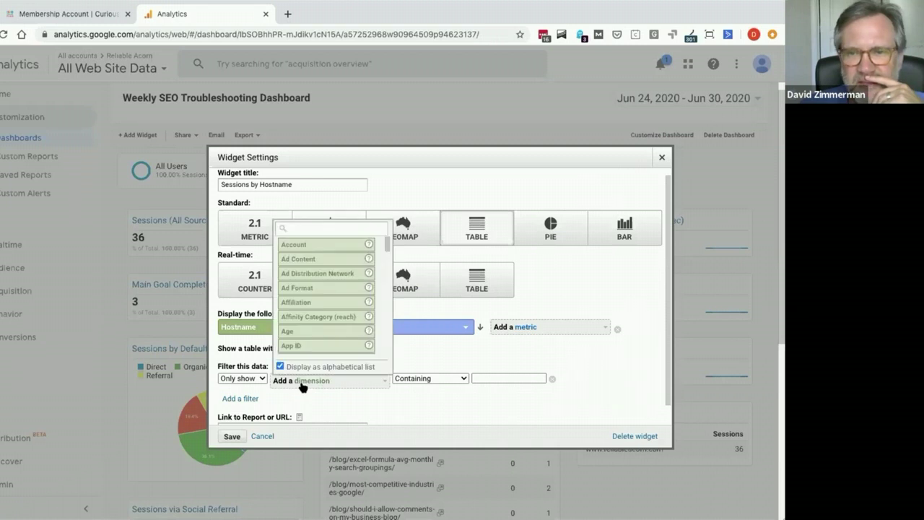
pyautogui.write('host')
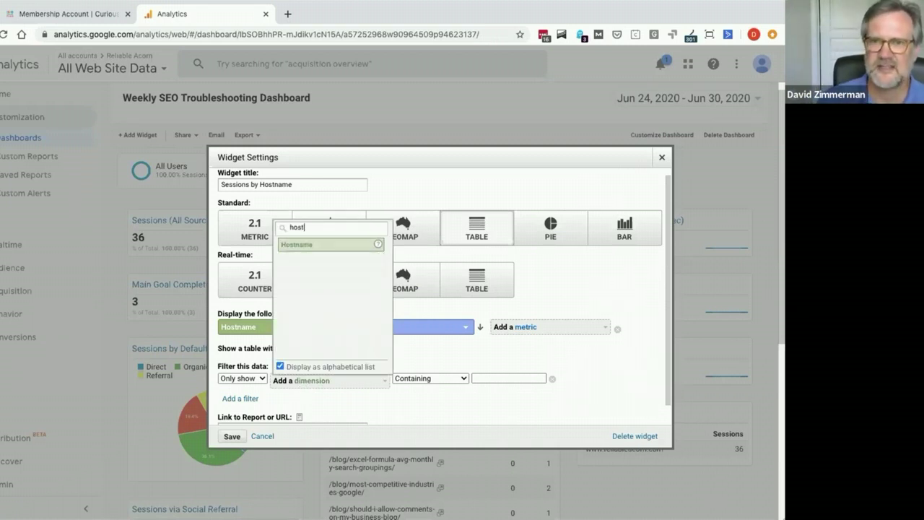
pyautogui.click(301, 245)
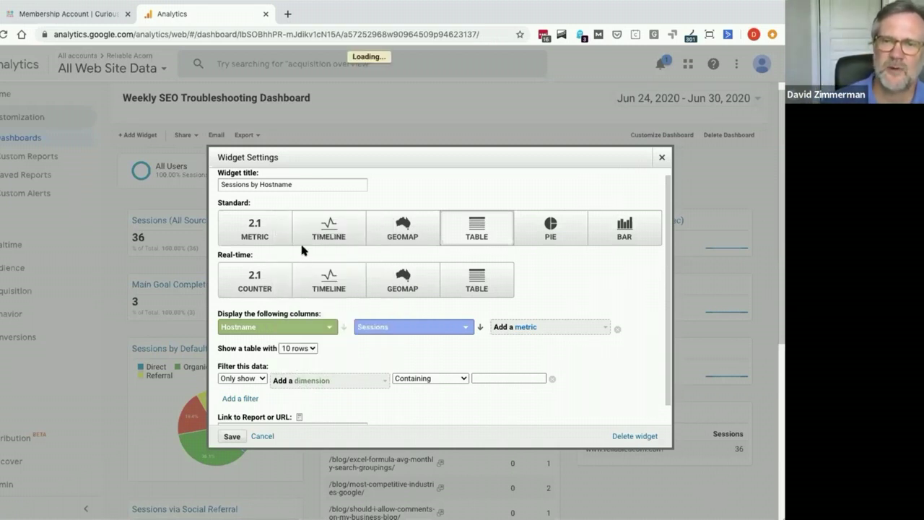
pyautogui.click(498, 385)
pyautogui.write('rel')
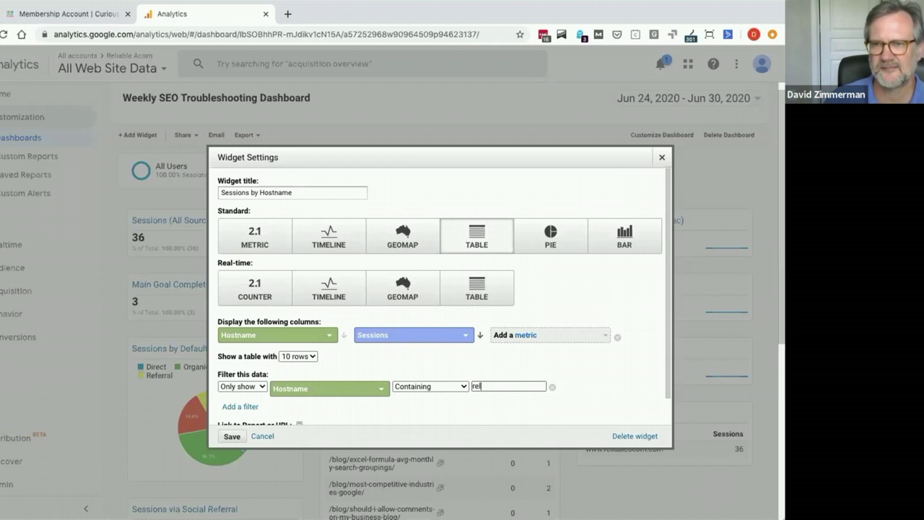
pyautogui.write('iableacom.com')
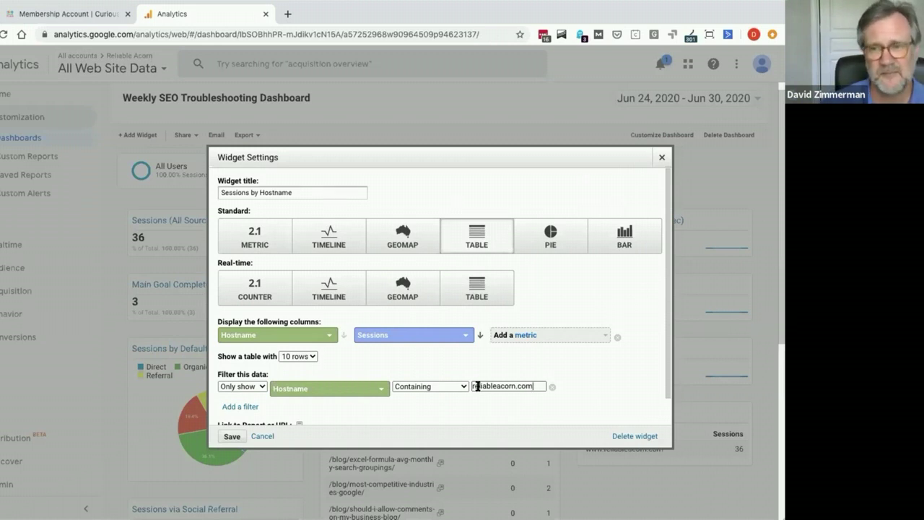
# Remove the hostname filter and save the Sessions by Hostname widget
pyautogui.click(552, 388)
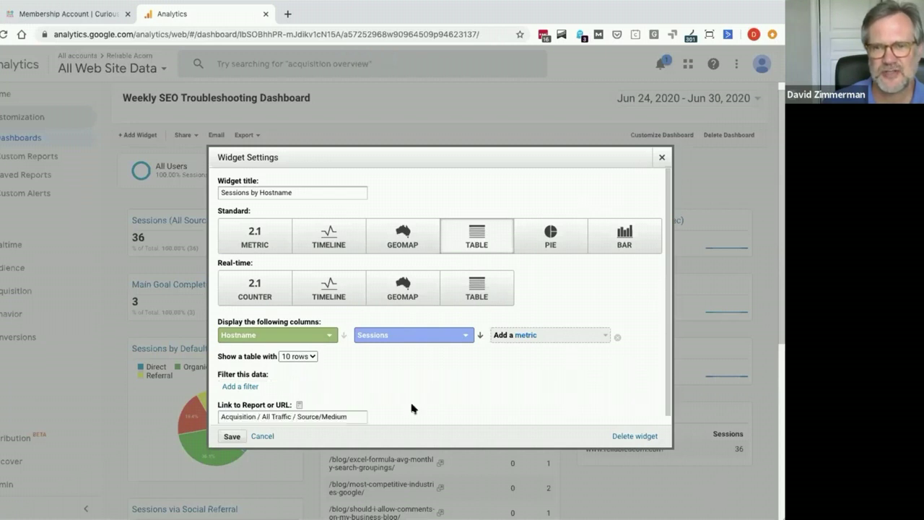
pyautogui.click(231, 436)
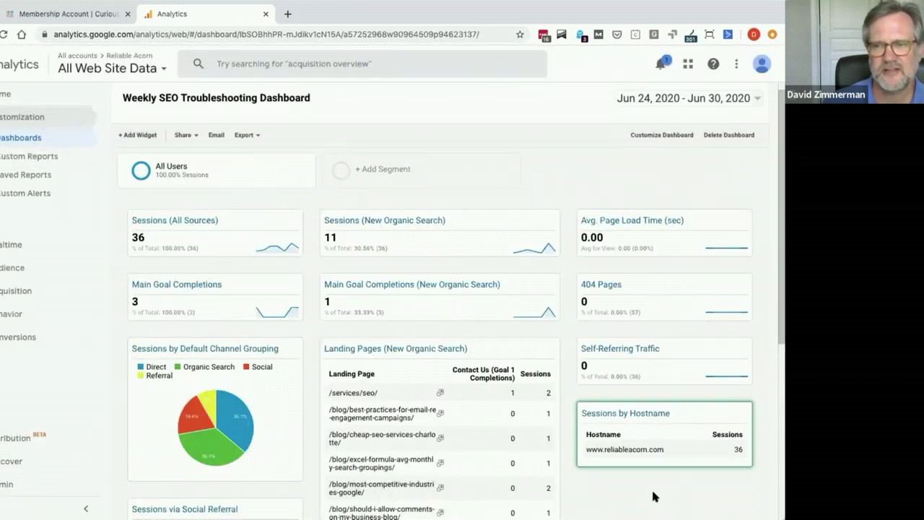
# Set the dashboard's start date to Jan 24, 2019, apply the range and examine the Sessions by Hostname widget
pyautogui.moveTo(638, 435)
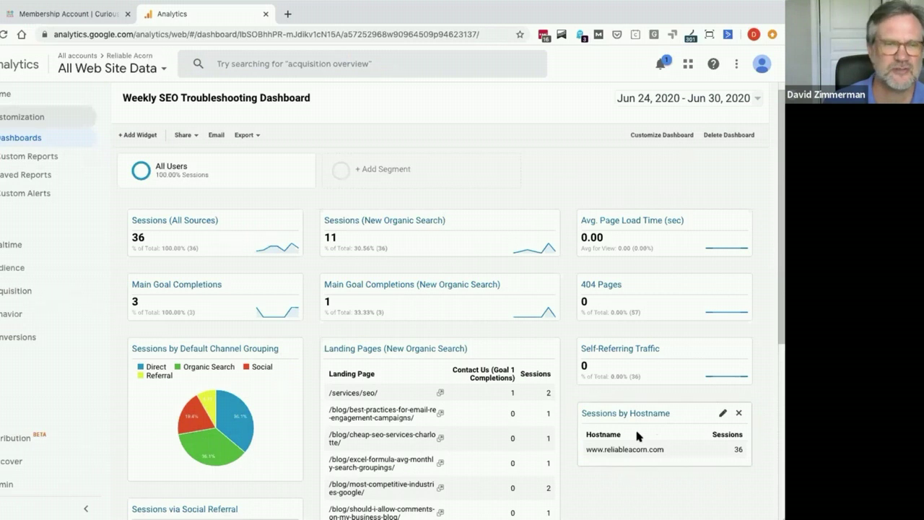
pyautogui.click(706, 98)
pyautogui.doubleClick(640, 132)
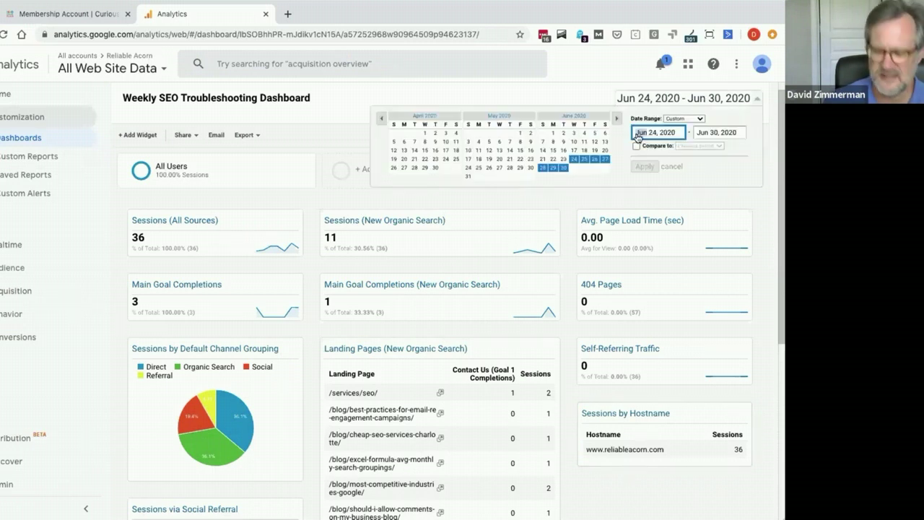
pyautogui.write('Jan')
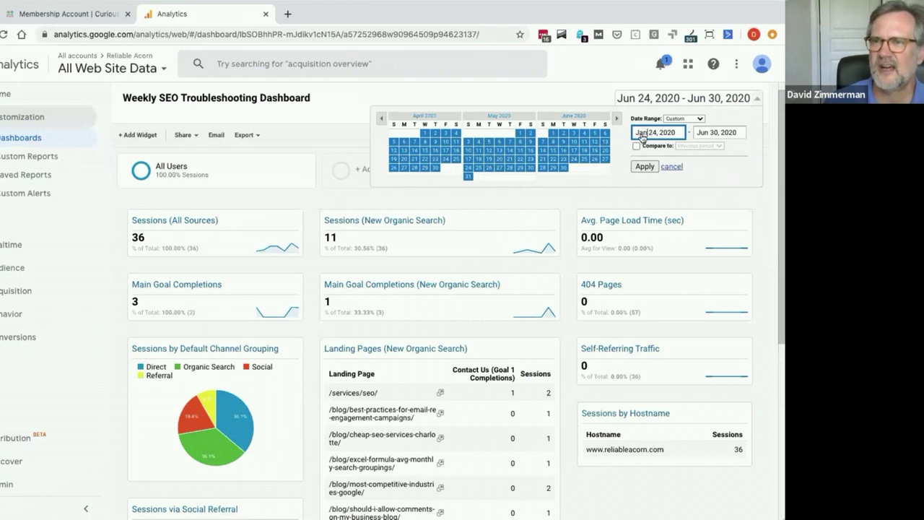
pyautogui.press('End')
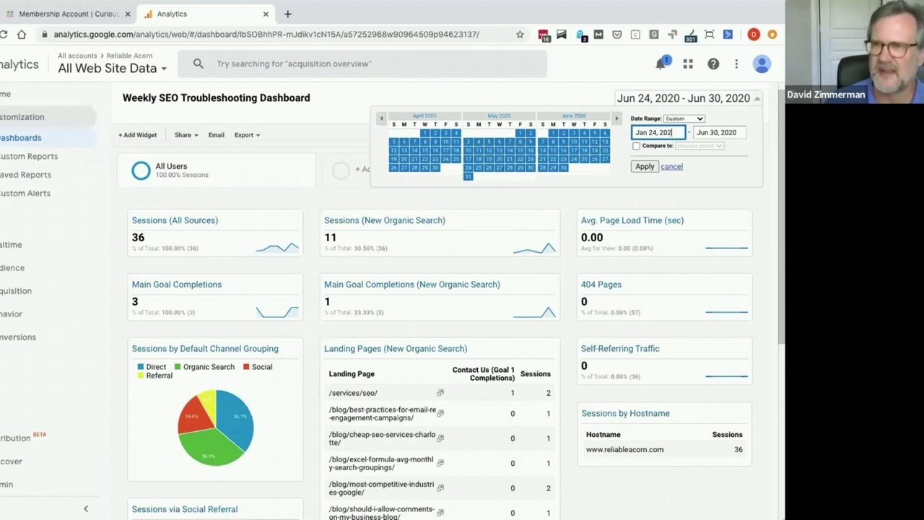
pyautogui.press('BackSpace')
pyautogui.write('1')
pyautogui.press('BackSpace')
pyautogui.press('BackSpace')
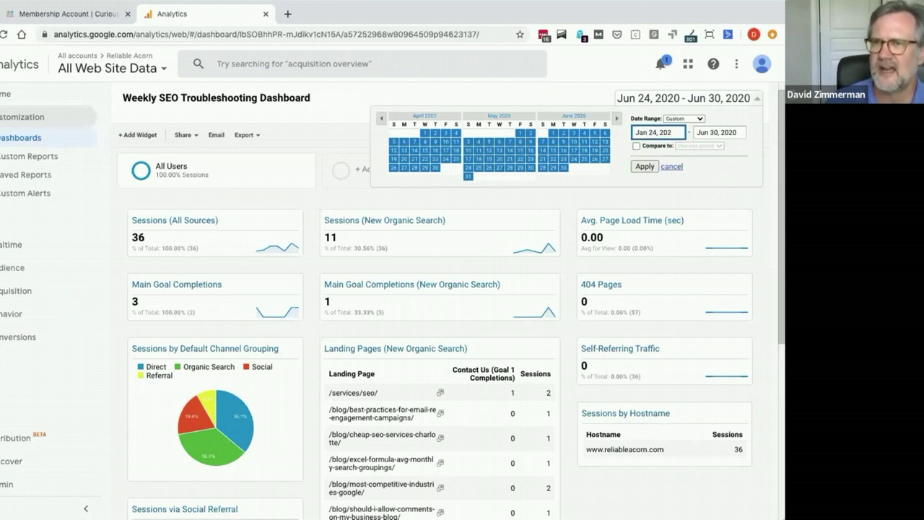
pyautogui.write('19')
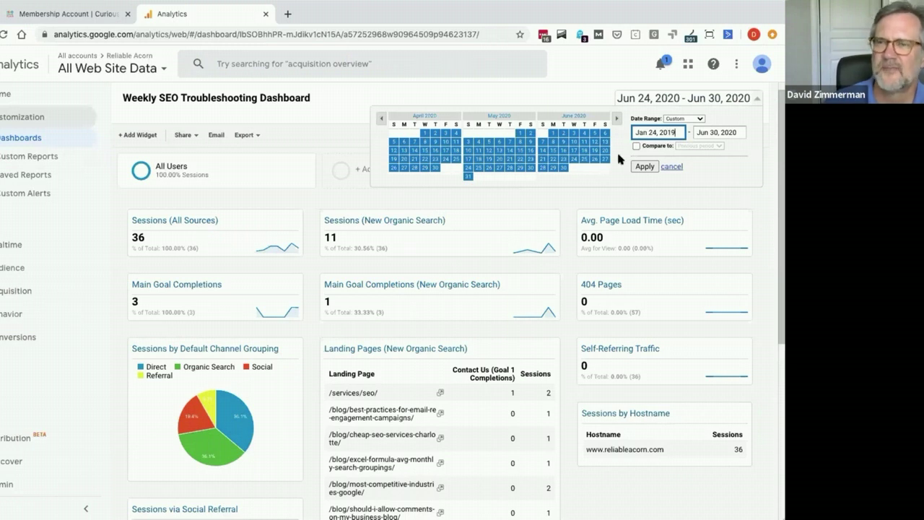
pyautogui.click(643, 166)
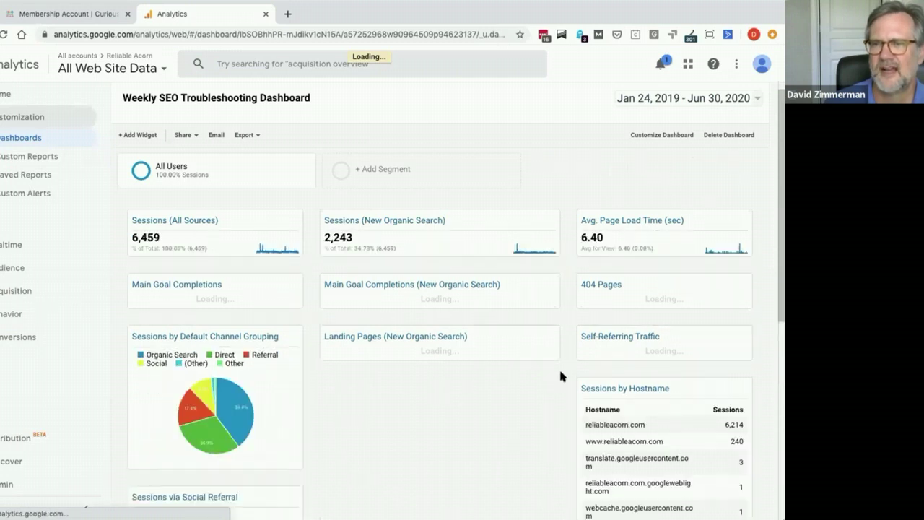
pyautogui.scroll(-2, 561, 375)
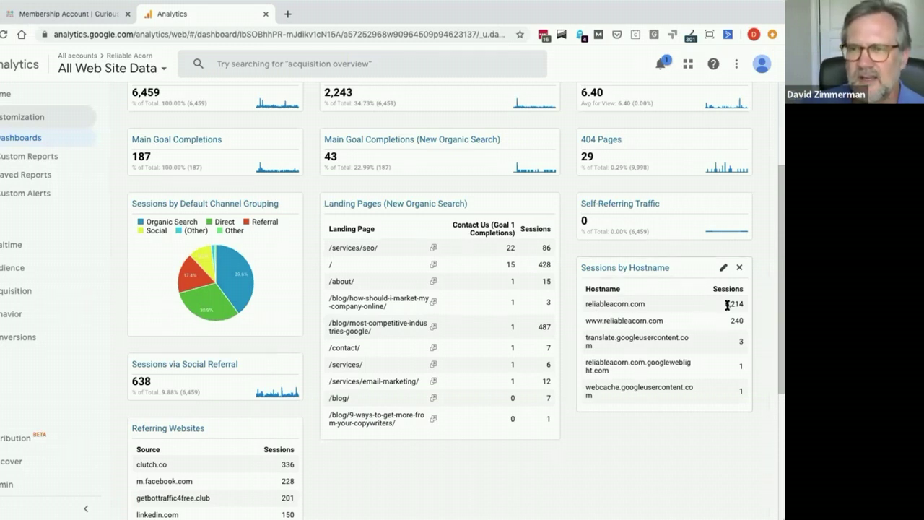
pyautogui.scroll(3, 721, 318)
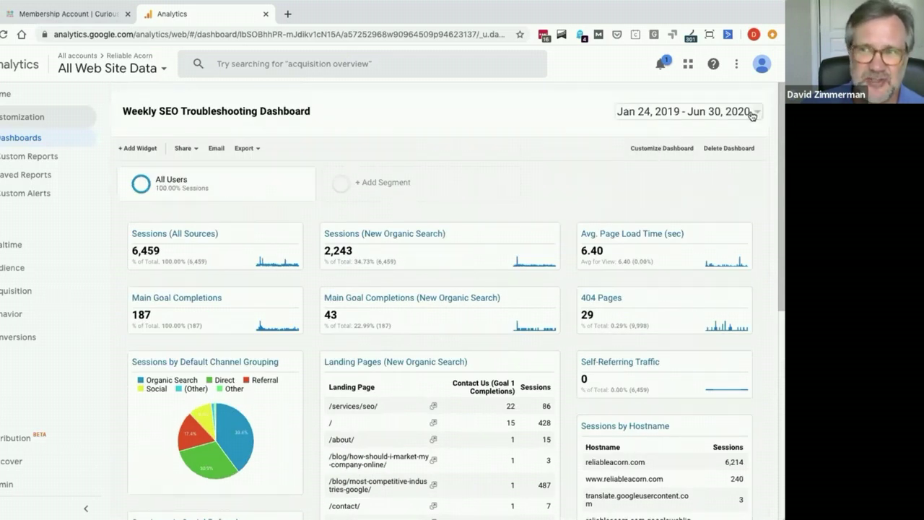
# Set the dashboard's date range to the last 7 days compared with the previous period and review the widgets
pyautogui.scroll(-3, 666, 380)
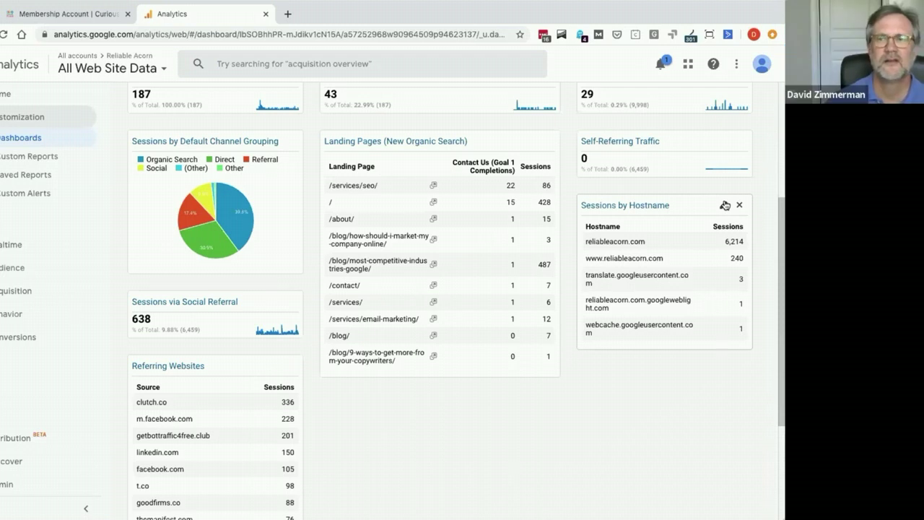
pyautogui.scroll(3, 573, 363)
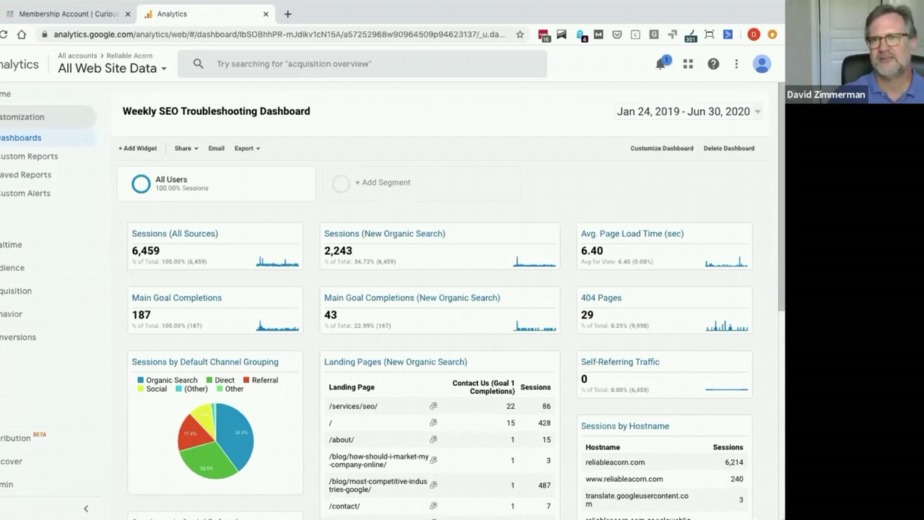
pyautogui.click(662, 115)
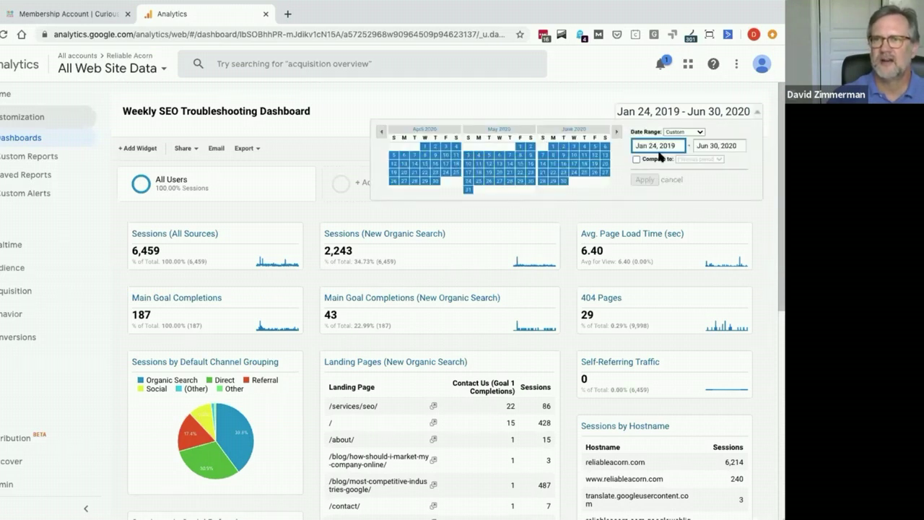
pyautogui.click(682, 131)
pyautogui.click(684, 168)
pyautogui.click(636, 159)
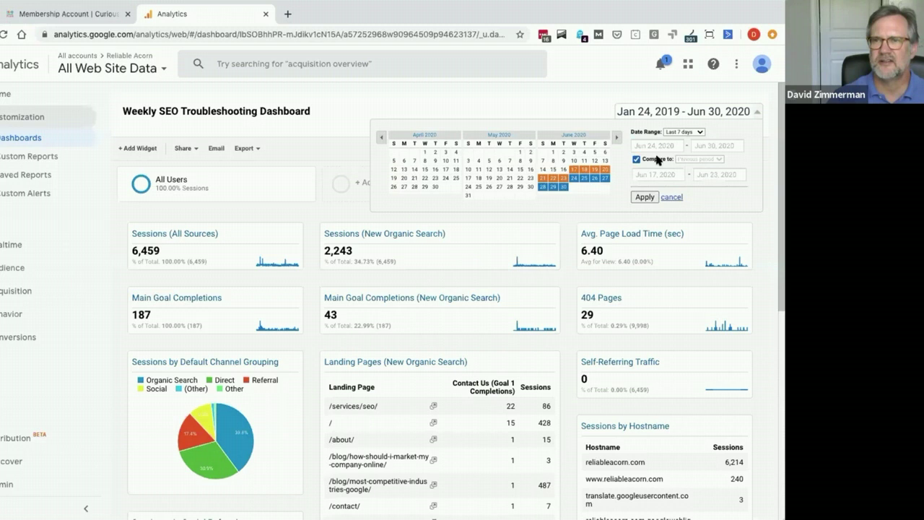
pyautogui.click(645, 197)
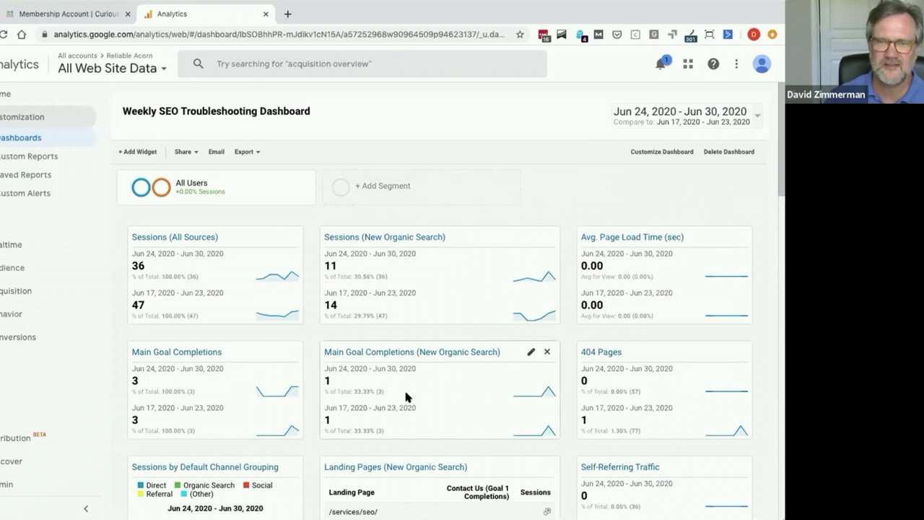
pyautogui.scroll(-2, 406, 396)
pyautogui.scroll(-1, 407, 396)
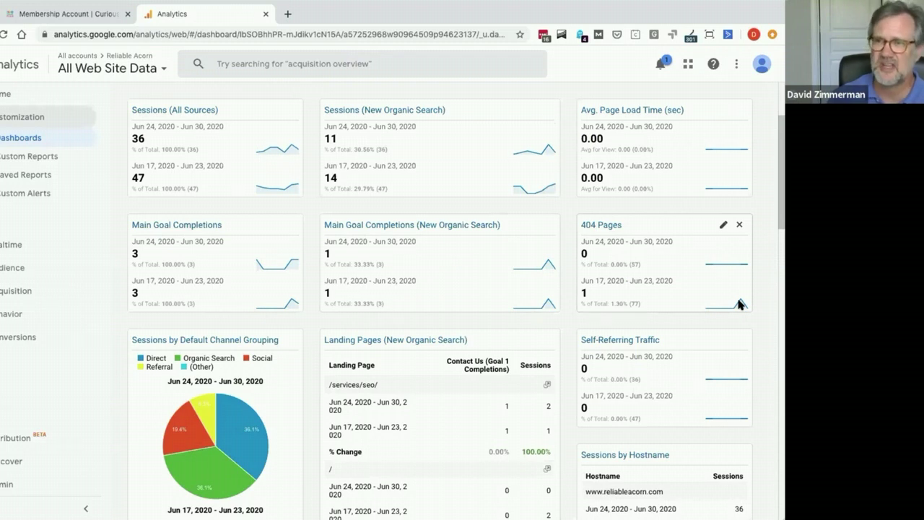
# Examine the dashboard's channel grouping, organic landing pages, social referral and referring websites widgets across both compared weeks
pyautogui.scroll(-2, 662, 317)
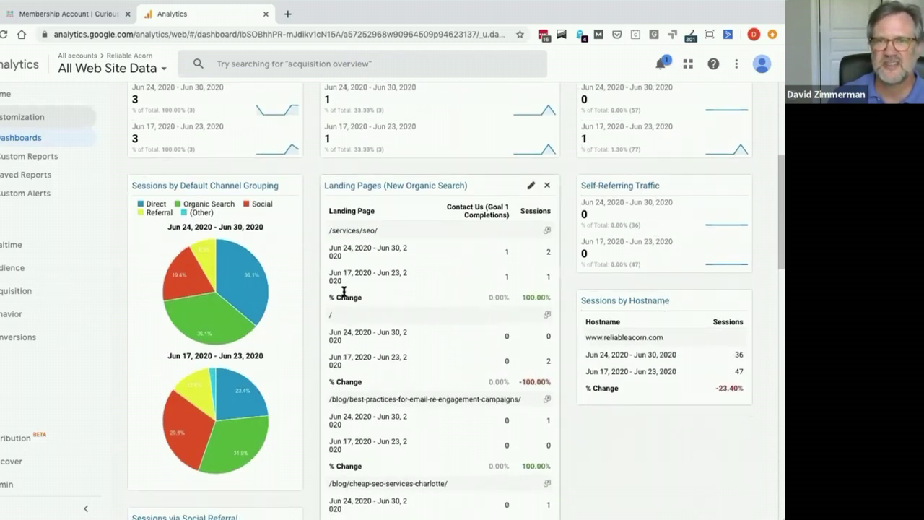
pyautogui.scroll(-2, 353, 288)
pyautogui.scroll(-1, 374, 290)
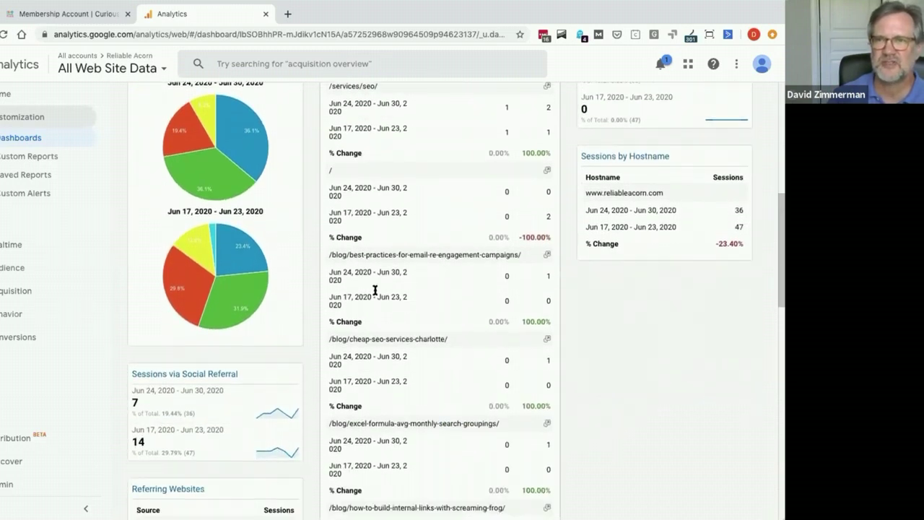
pyautogui.scroll(2, 374, 290)
pyautogui.scroll(-3, 375, 291)
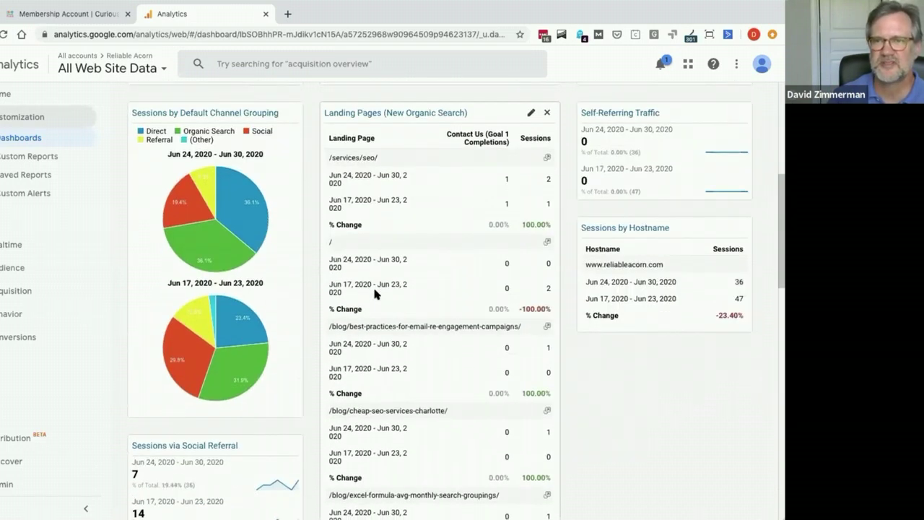
pyautogui.scroll(1, 373, 285)
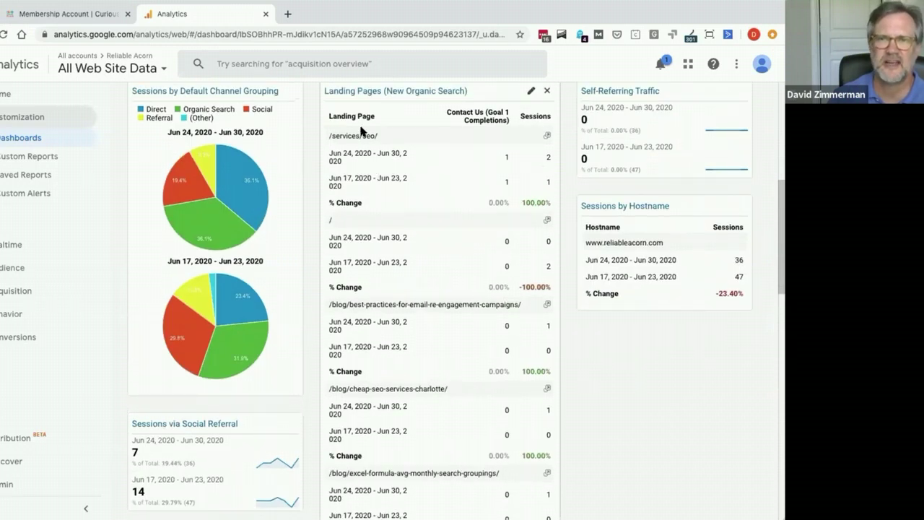
pyautogui.scroll(-5, 438, 433)
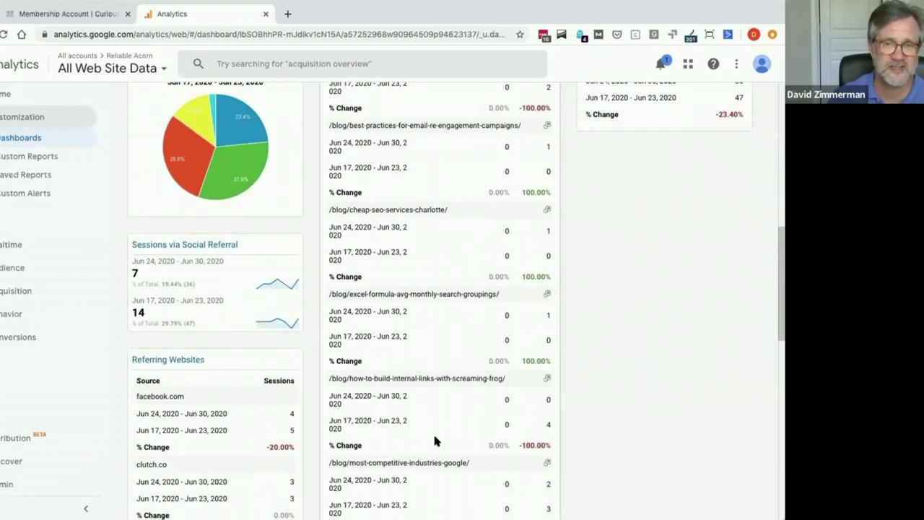
pyautogui.scroll(-4, 432, 431)
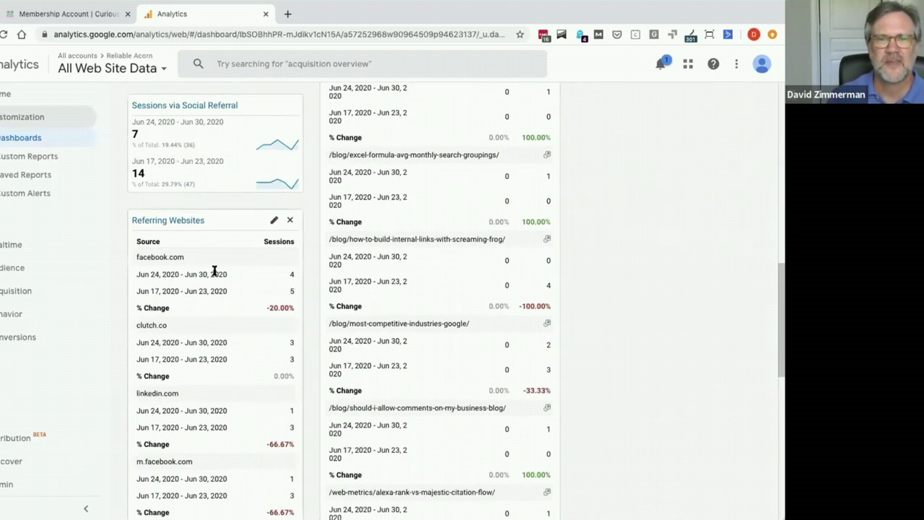
pyautogui.scroll(-3, 216, 269)
pyautogui.scroll(10, 216, 271)
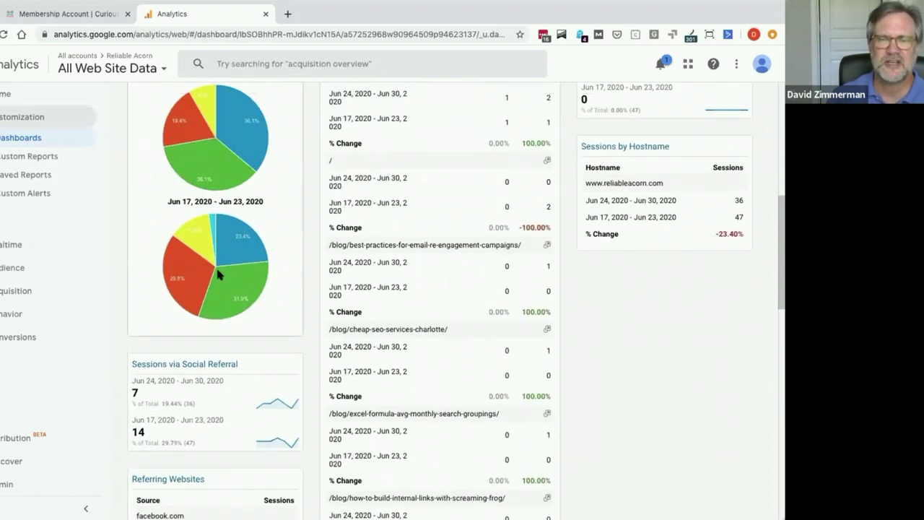
pyautogui.scroll(12, 217, 273)
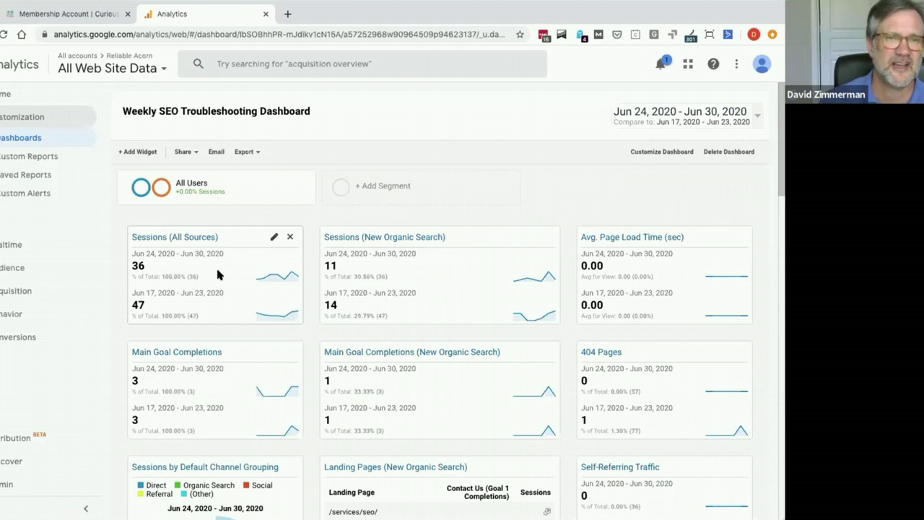
pyautogui.scroll(-1, 217, 274)
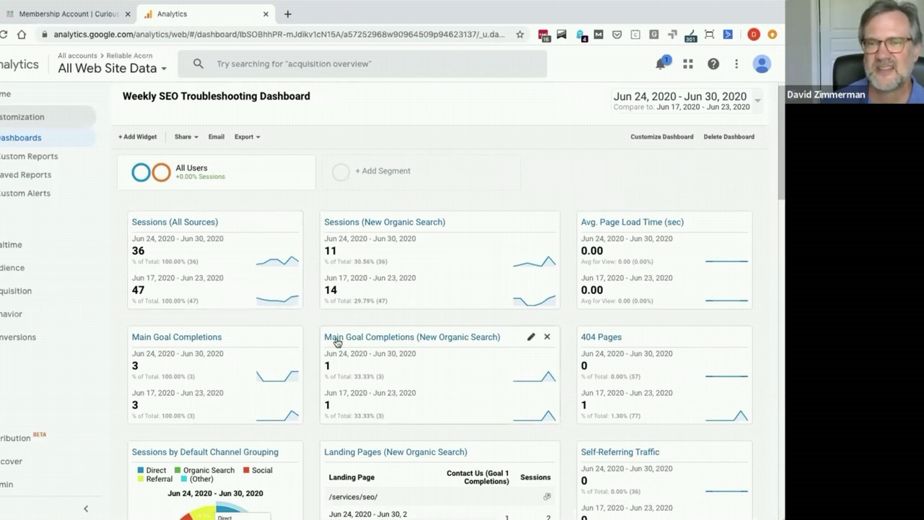
pyautogui.scroll(-1, 335, 341)
pyautogui.scroll(2, 335, 341)
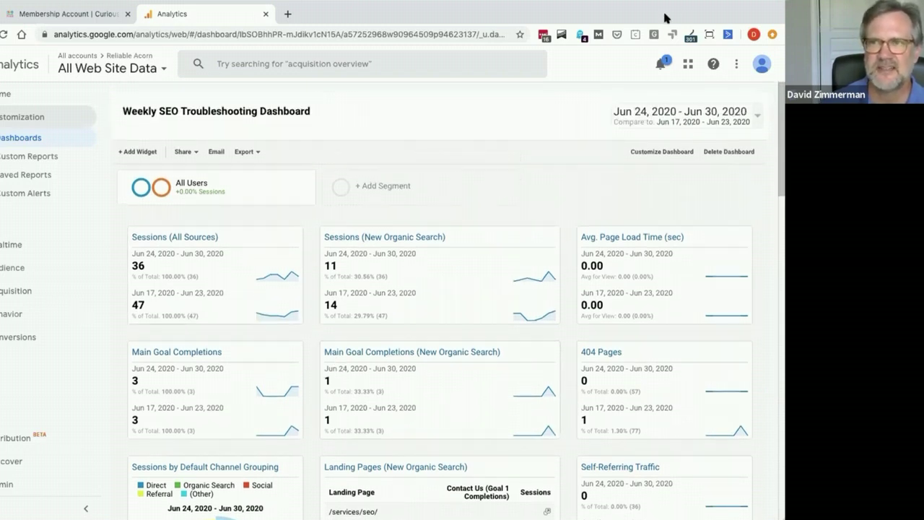
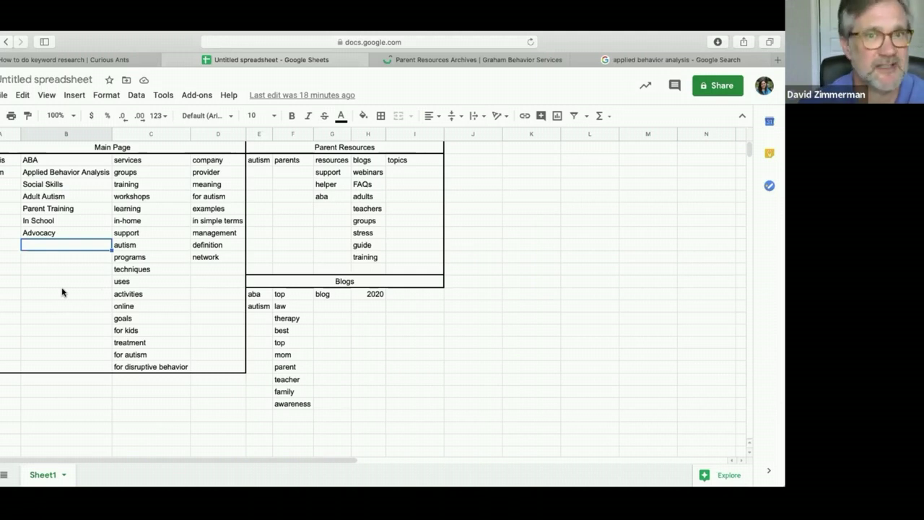
# In the Google Sheets keyword spreadsheet, change the first keyword in column C under Main Page to "service"
pyautogui.click(140, 162)
pyautogui.press('Return')
pyautogui.press('BackSpace')
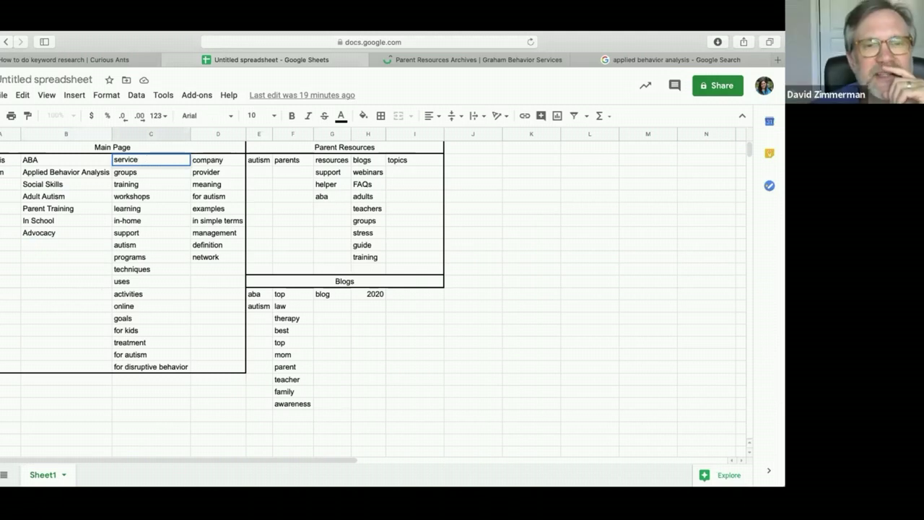
pyautogui.rightClick(152, 164)
pyautogui.click(151, 161)
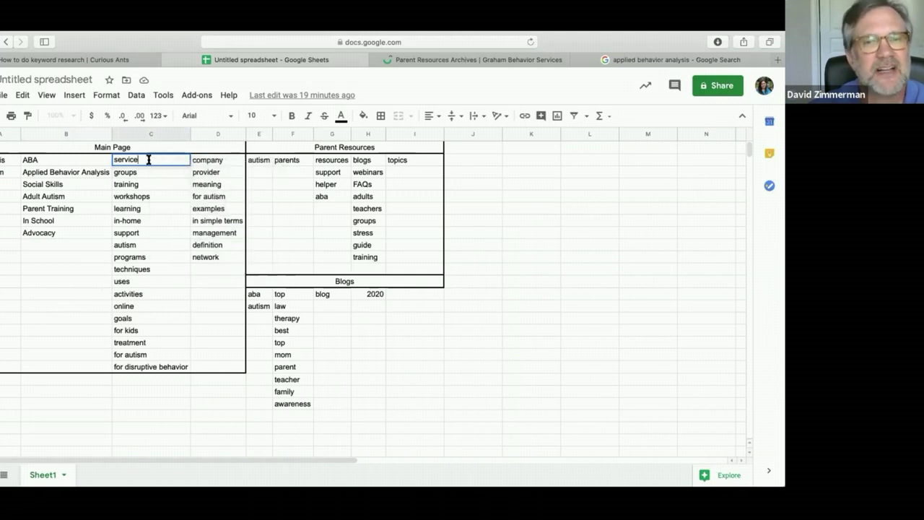
pyautogui.click(182, 367)
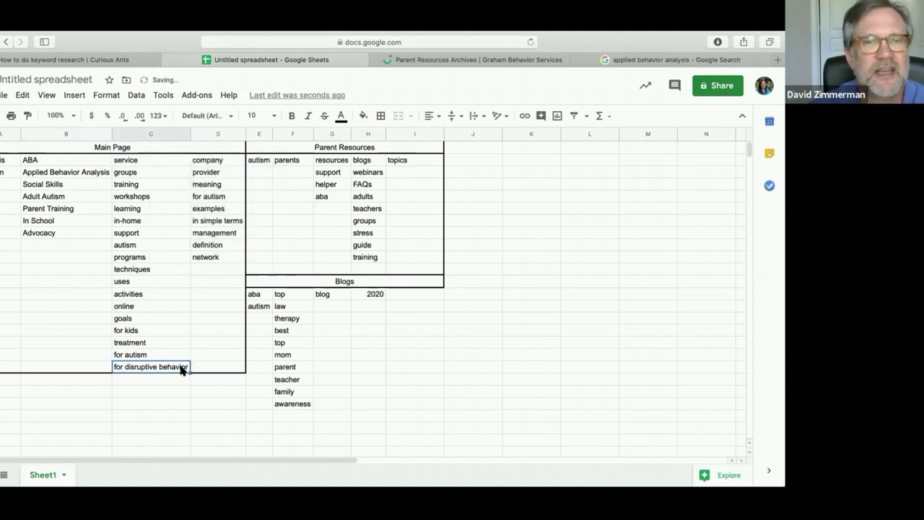
# Insert four blank rows directly below the "for disruptive behavior" row
pyautogui.moveTo(11, 367); pyautogui.dragTo(11, 244)
pyautogui.rightClick(11, 245)
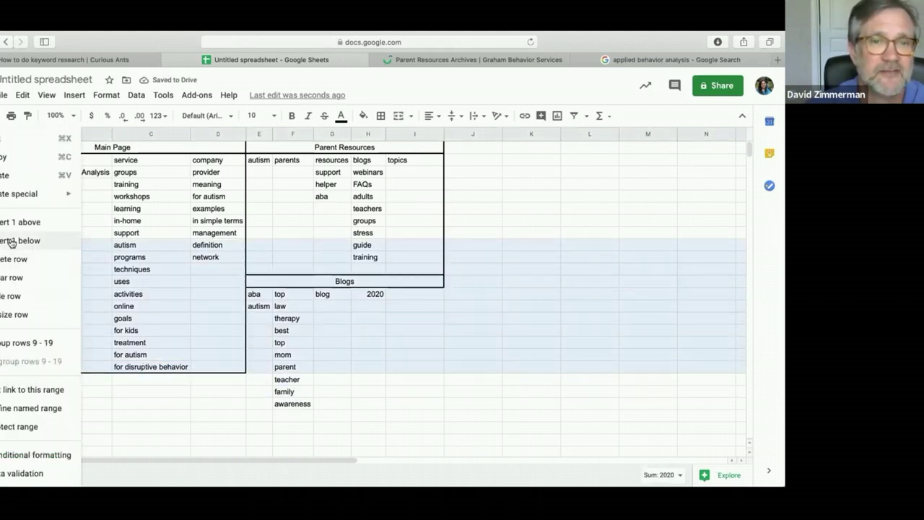
pyautogui.moveTo(33, 366); pyautogui.dragTo(50, 462)
pyautogui.rightClick(22, 298)
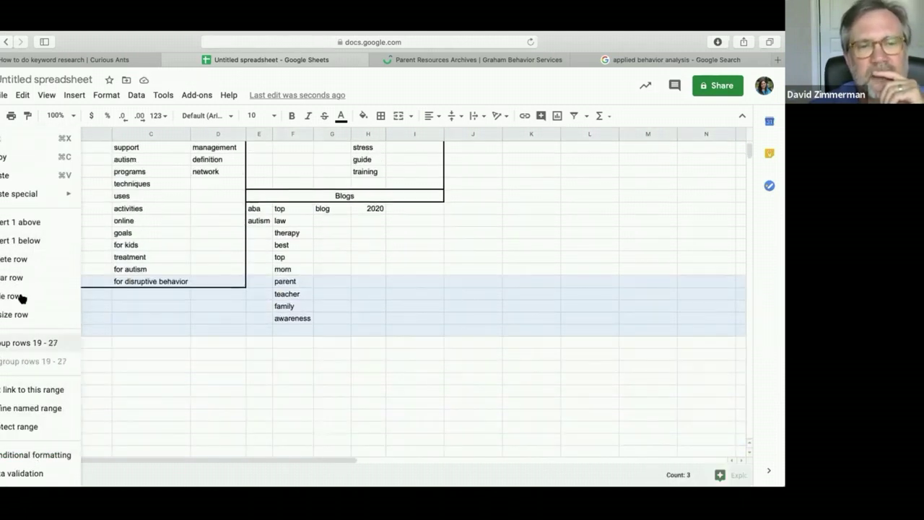
pyautogui.click(21, 240)
pyautogui.click(150, 332)
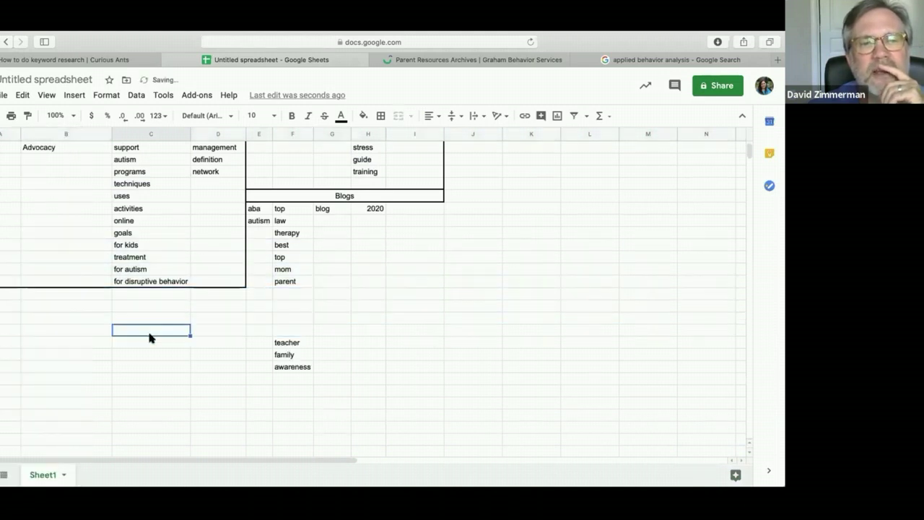
pyautogui.scroll(3, 152, 305)
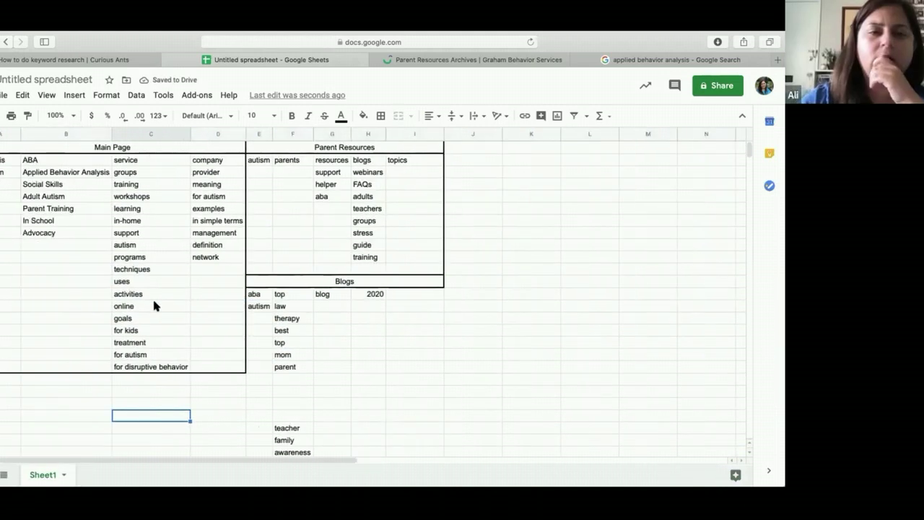
# Add the keywords "services" and "groups" in column C directly below "for disruptive behavior"
pyautogui.click(151, 379)
pyautogui.write('se')
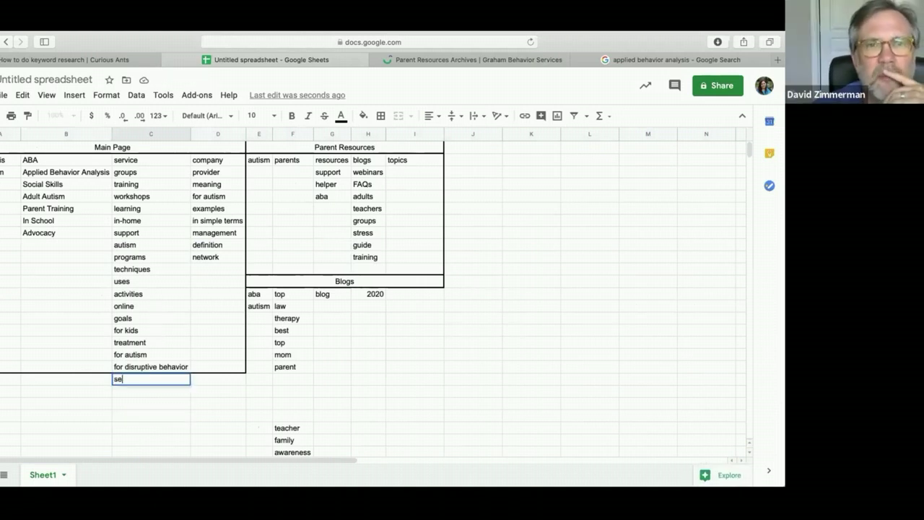
pyautogui.write('rvices')
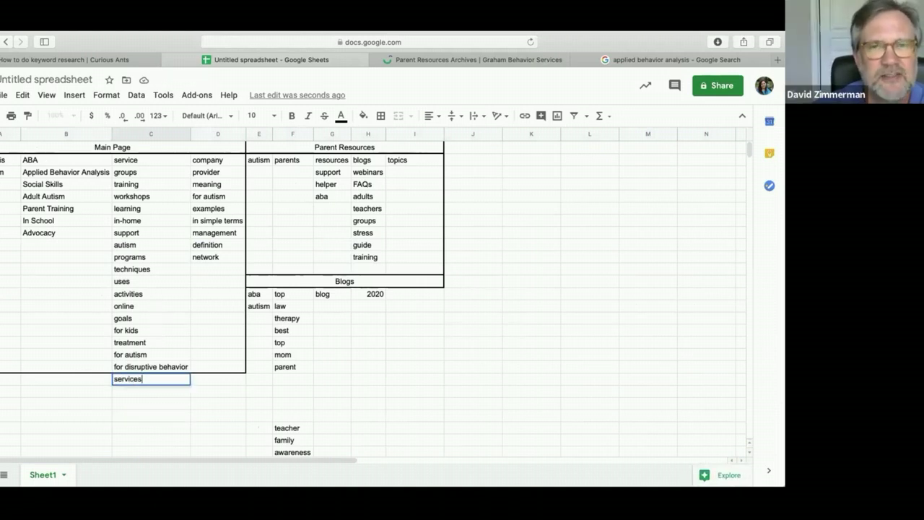
pyautogui.press('Return')
pyautogui.write('groups')
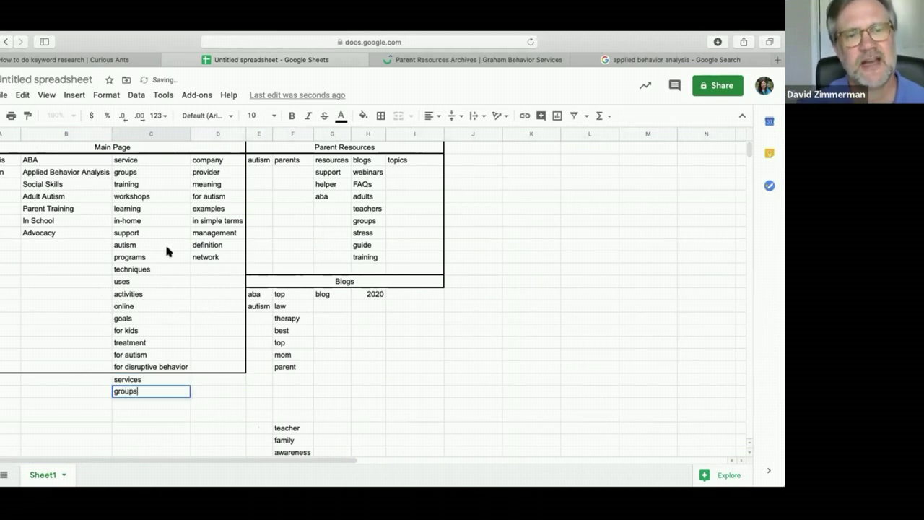
# Change the second keyword in column C under Main Page to its singular form, "group"
pyautogui.doubleClick(140, 173)
pyautogui.press('BackSpace')
pyautogui.click(145, 199)
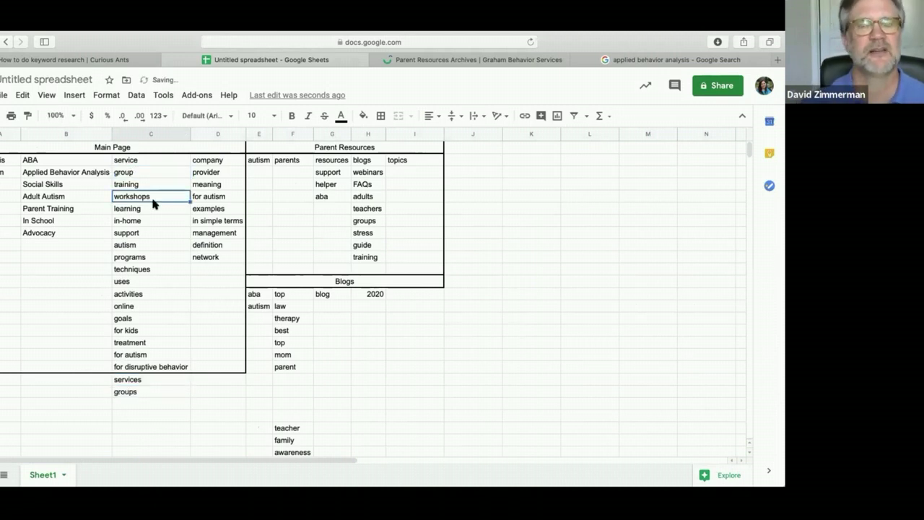
pyautogui.click(145, 389)
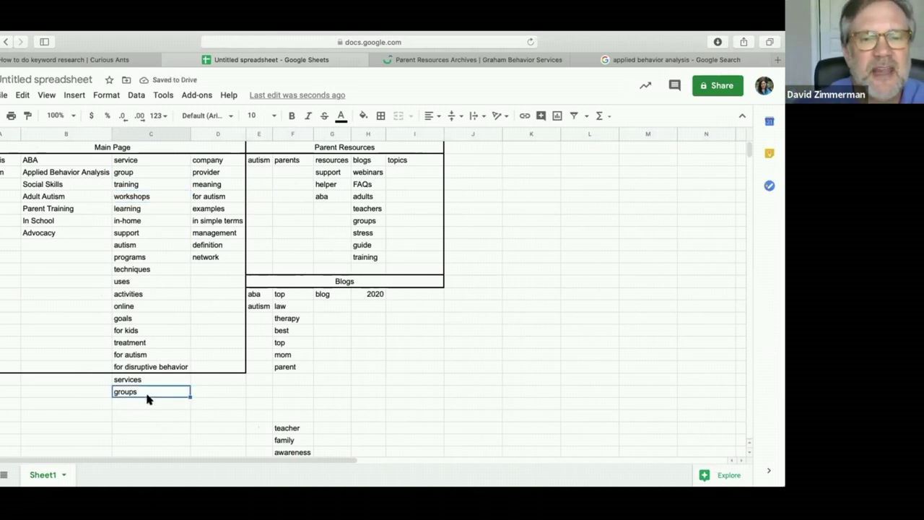
pyautogui.click(148, 402)
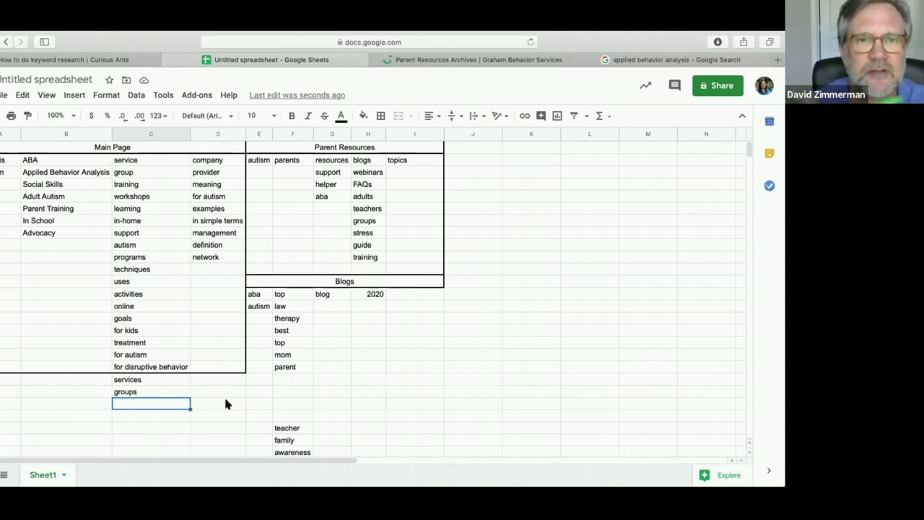
# Move "teacher", "family" and "awareness" up to directly below "parent" in the Blogs section's column F
pyautogui.scroll(-1, 307, 396)
pyautogui.click(297, 402)
pyautogui.moveTo(296, 424); pyautogui.dragTo(289, 355)
pyautogui.click(337, 355)
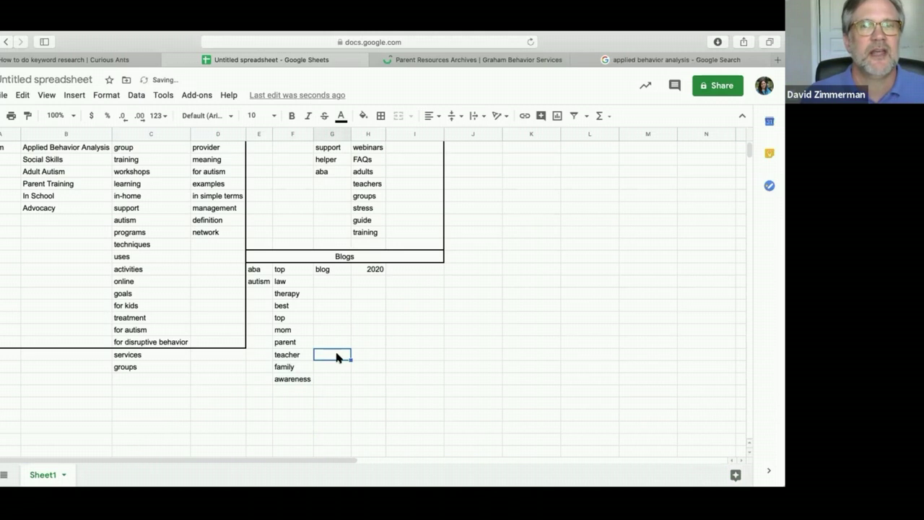
pyautogui.scroll(1, 337, 356)
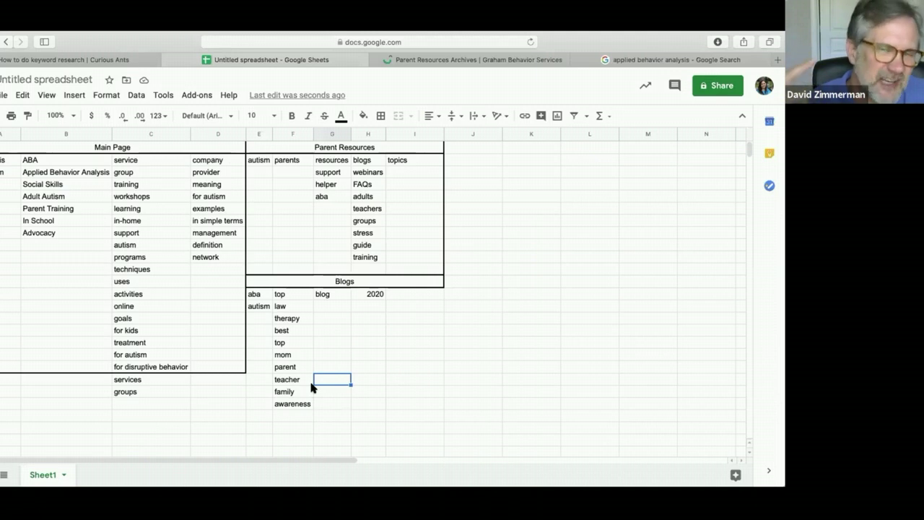
pyautogui.click(393, 381)
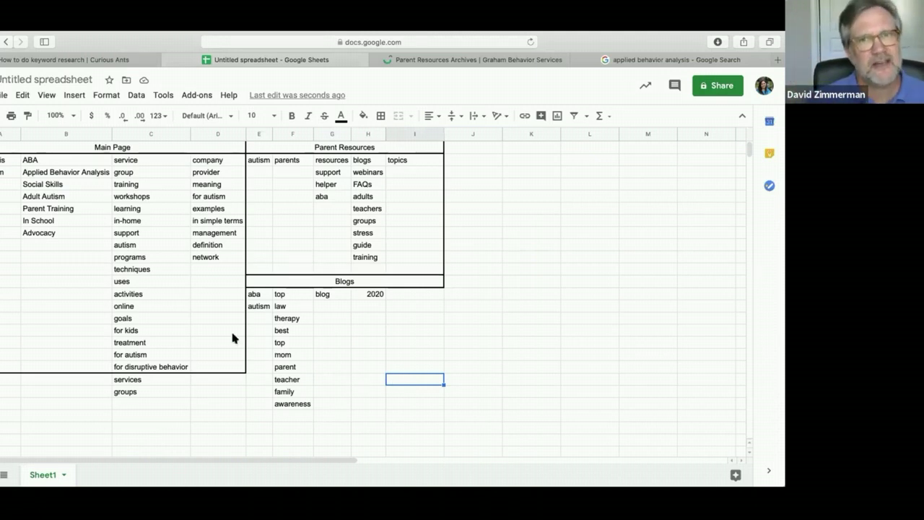
pyautogui.click(194, 283)
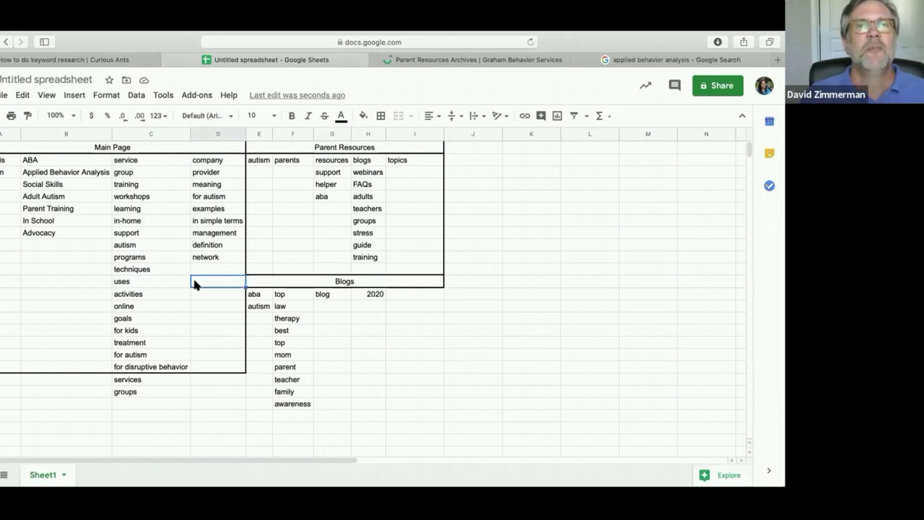
pyautogui.click(396, 334)
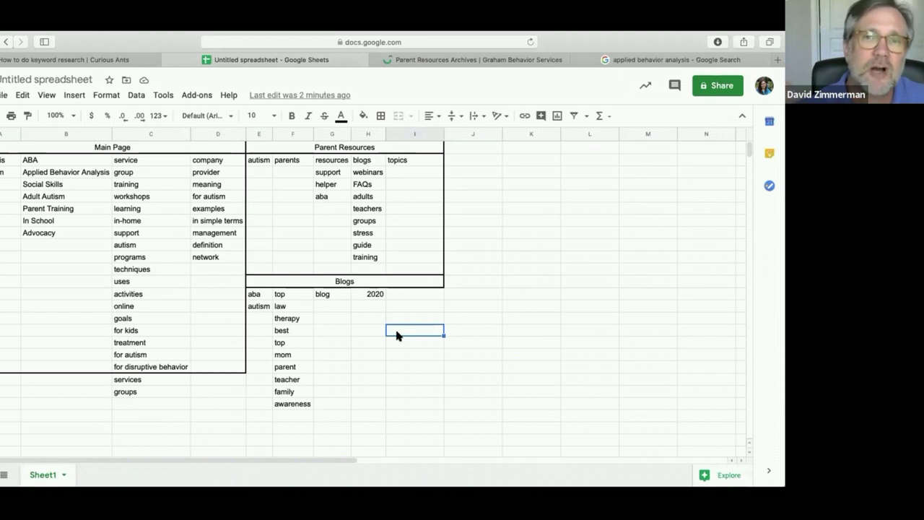
# Move the keyword "meaning" from Main Page column D to the Blogs list in column F, directly below "awareness"
pyautogui.click(218, 185)
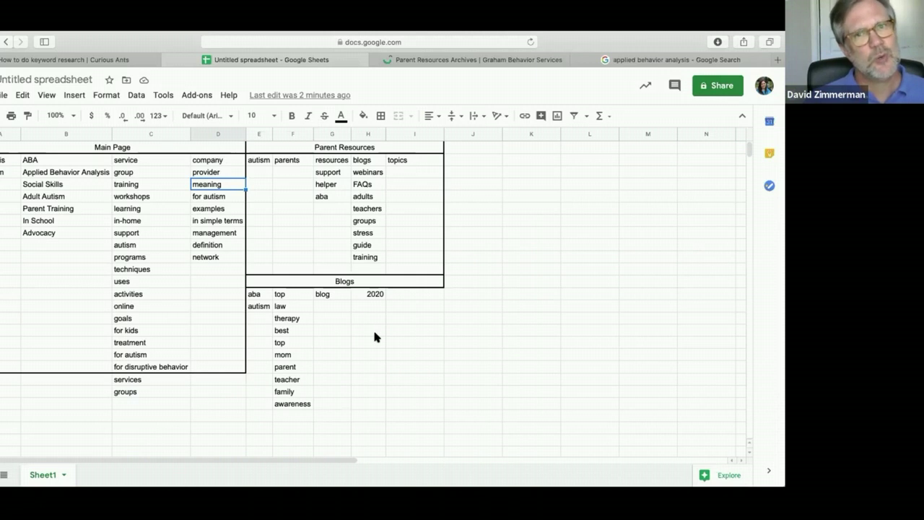
pyautogui.click(280, 417)
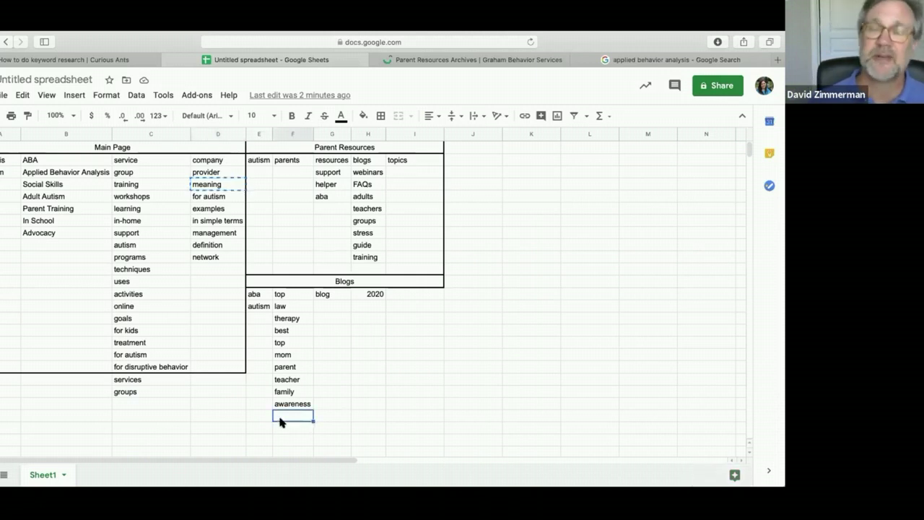
pyautogui.write('meaning')
pyautogui.click(413, 343)
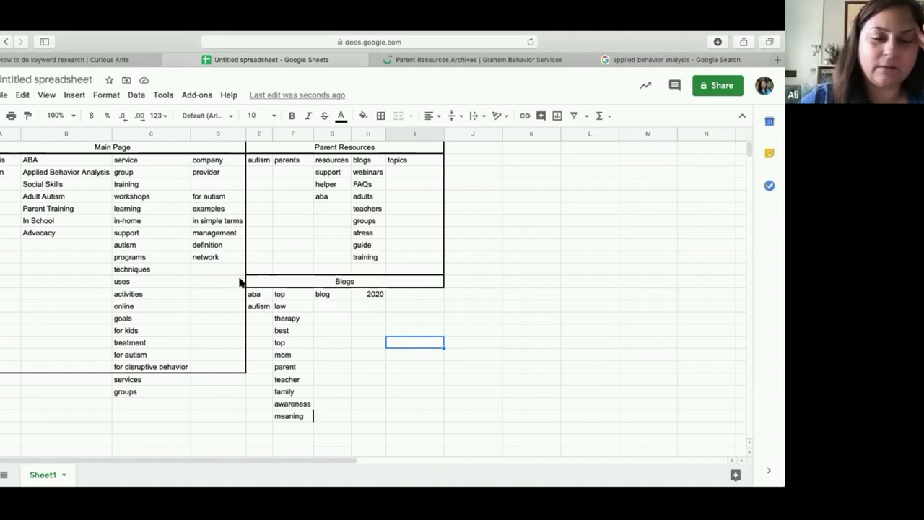
# Add the keyword "children" in column C directly below the lower "groups" entry
pyautogui.click(128, 402)
pyautogui.write('children')
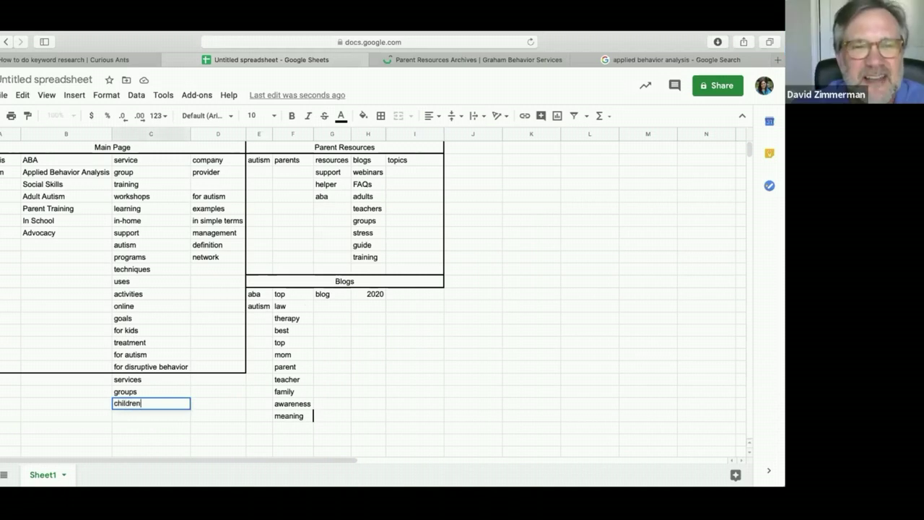
pyautogui.click(128, 415)
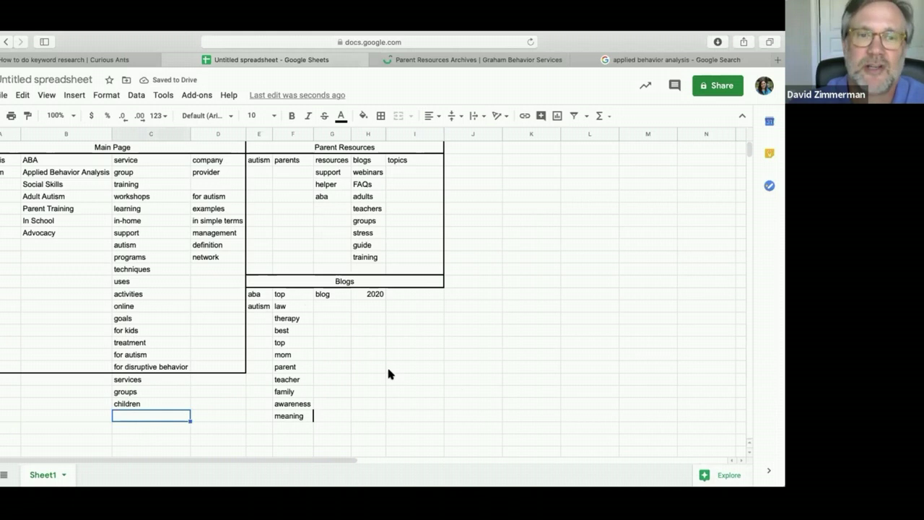
pyautogui.click(11, 159)
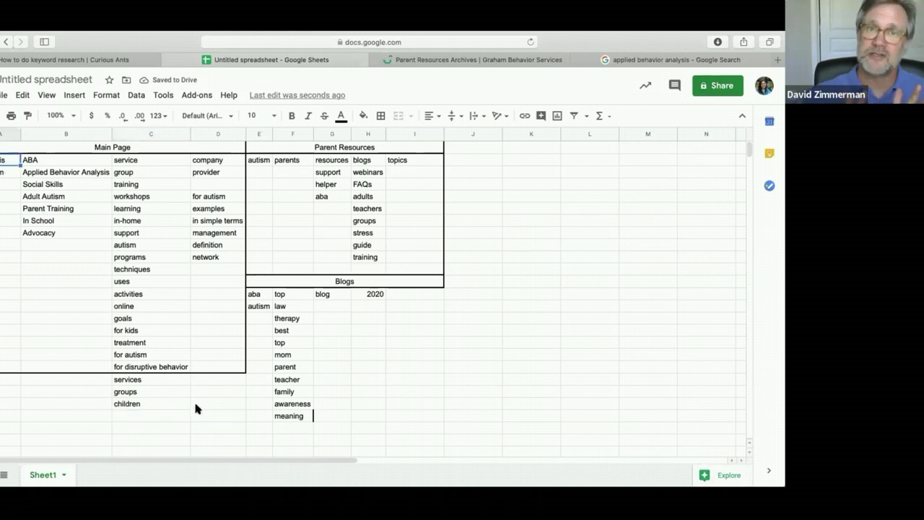
# Replace the borders on the Main Page keyword block with one outer border reaching from the first keyword row through the "children" row, columns A to D
pyautogui.keyDown('shift'); pyautogui.click(200, 398); pyautogui.keyUp('shift')
pyautogui.click(380, 115)
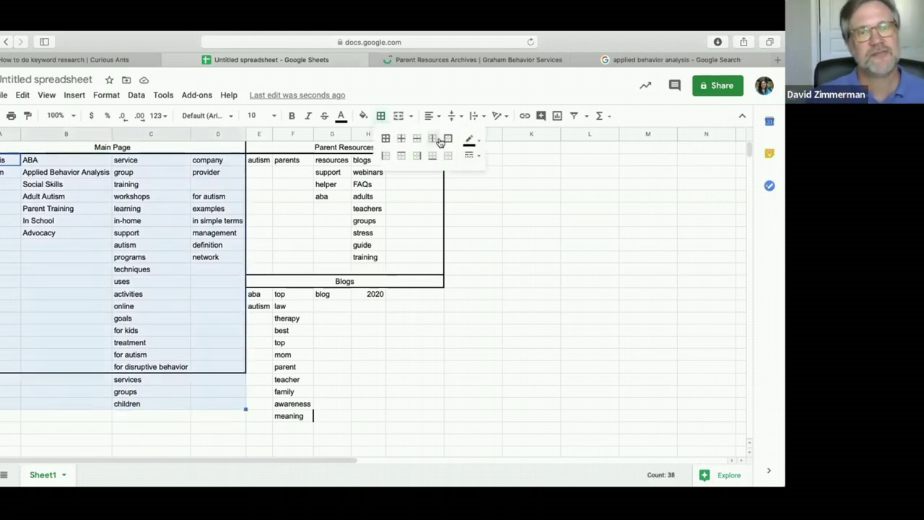
pyautogui.click(447, 138)
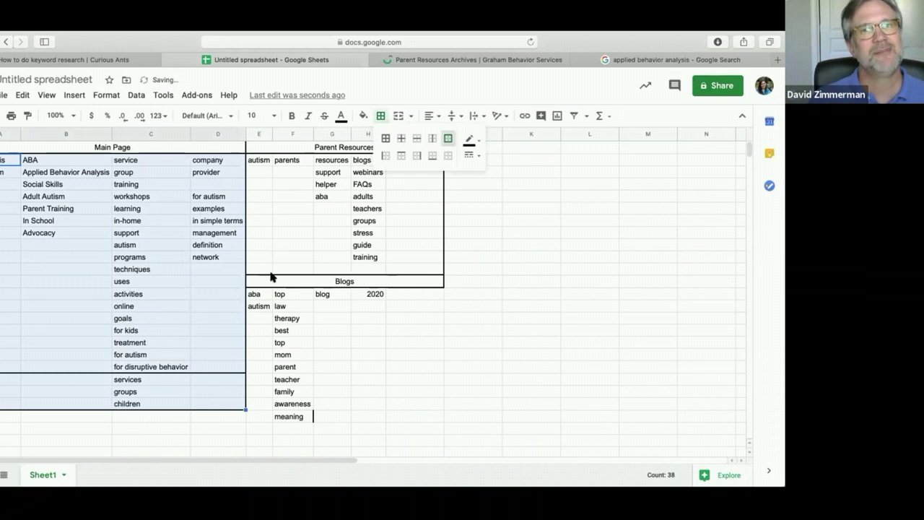
pyautogui.click(448, 156)
pyautogui.click(446, 137)
pyautogui.click(491, 319)
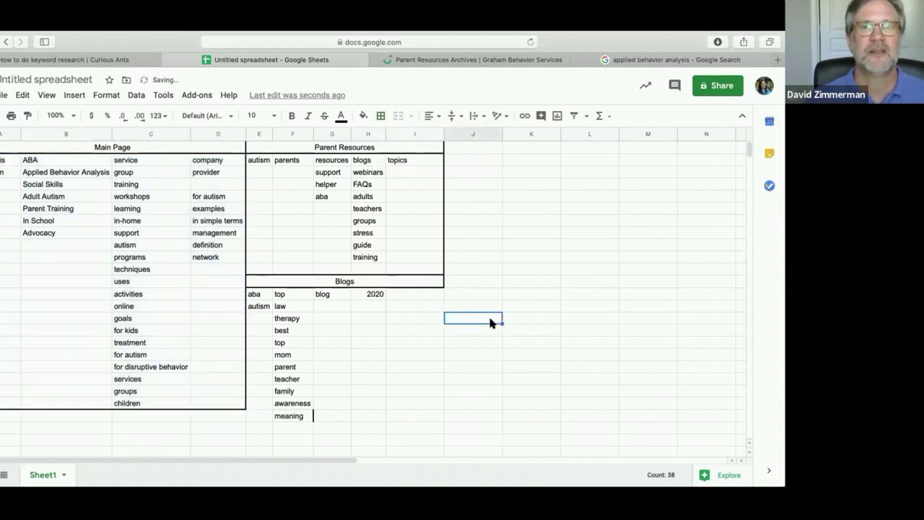
# Clear the stray border from the "meaning" cell in the Blogs section's column F
pyautogui.click(350, 341)
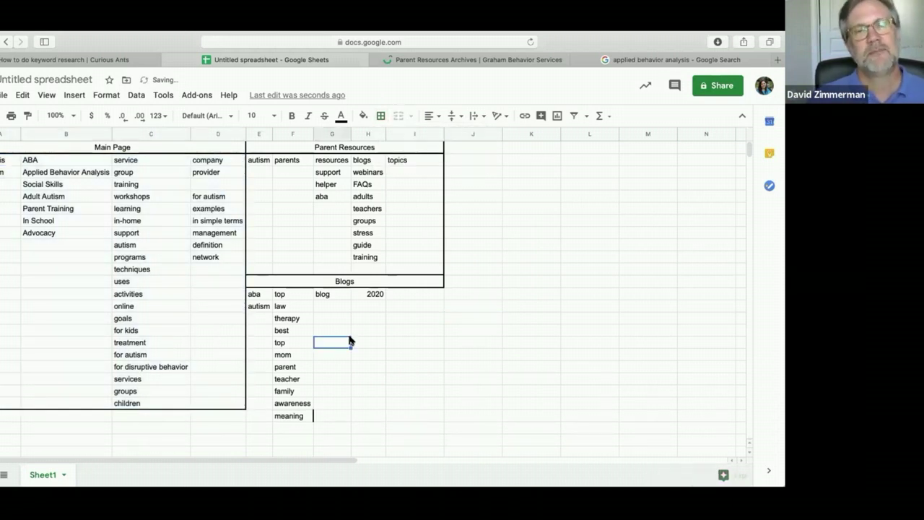
pyautogui.click(389, 347)
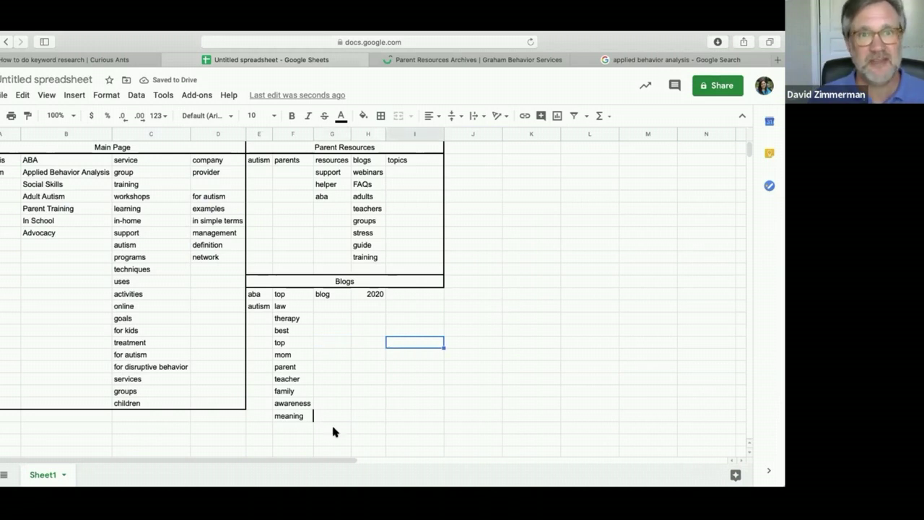
pyautogui.click(305, 413)
pyautogui.click(380, 115)
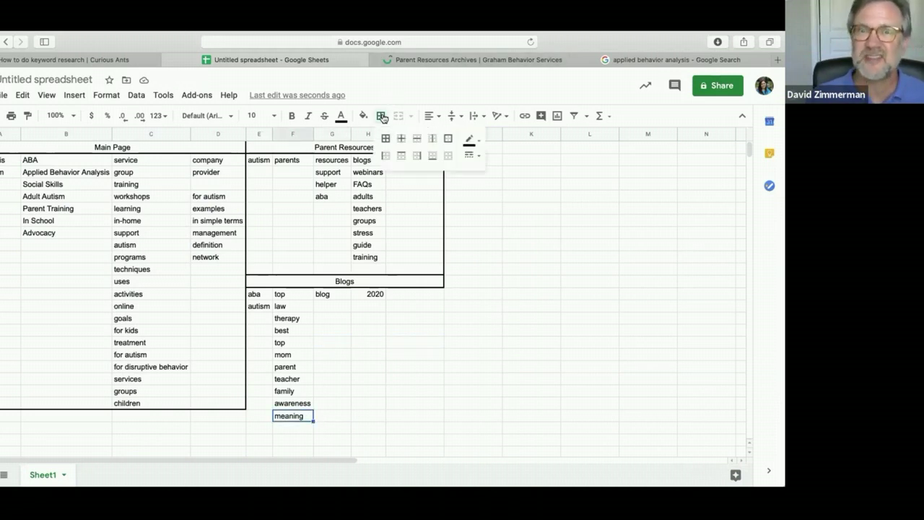
pyautogui.click(447, 155)
pyautogui.click(447, 365)
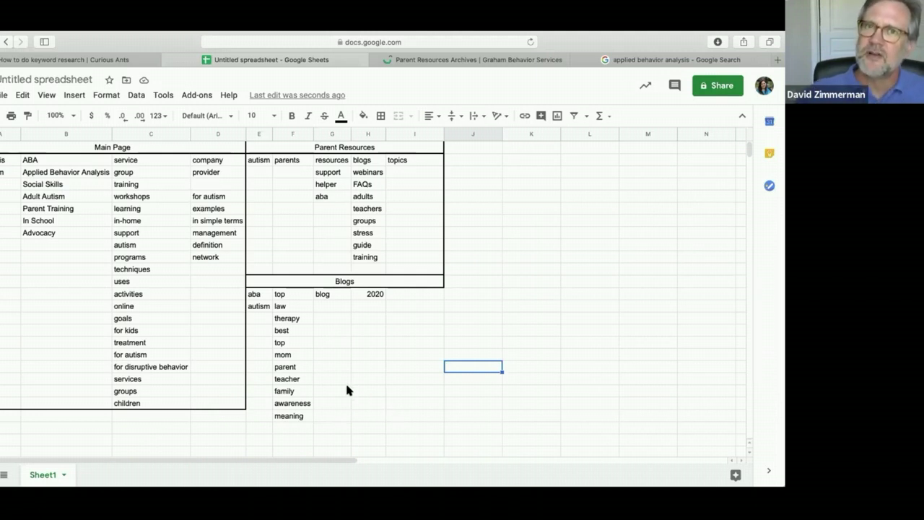
pyautogui.click(448, 356)
pyautogui.scroll(-1, 448, 361)
pyautogui.scroll(1, 448, 356)
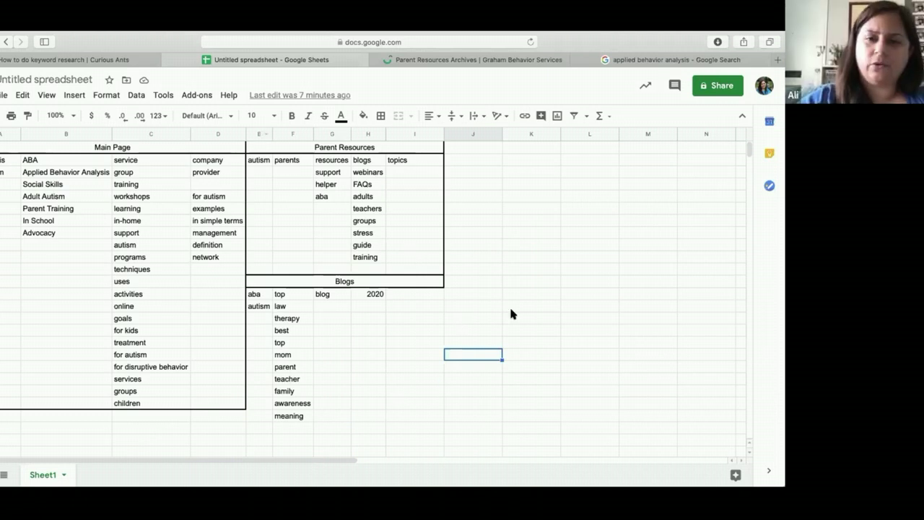
pyautogui.click(389, 184)
pyautogui.click(62, 210)
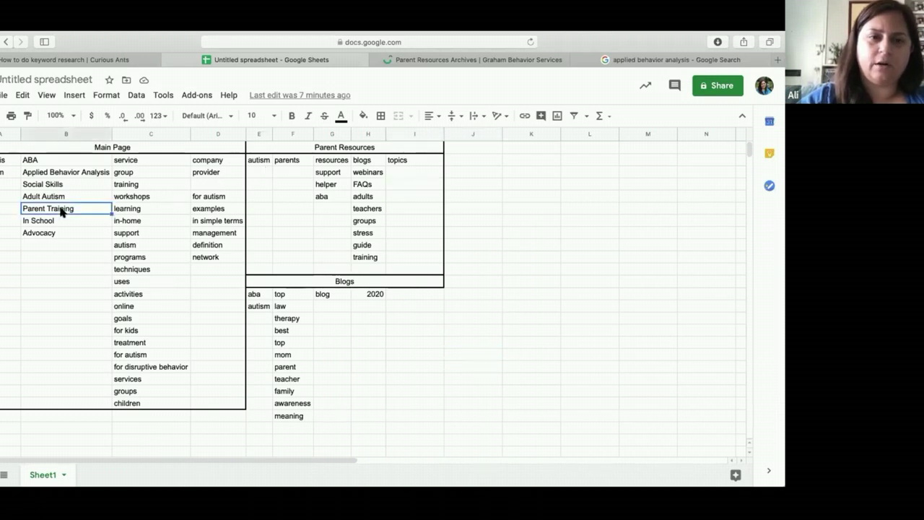
pyautogui.click(124, 210)
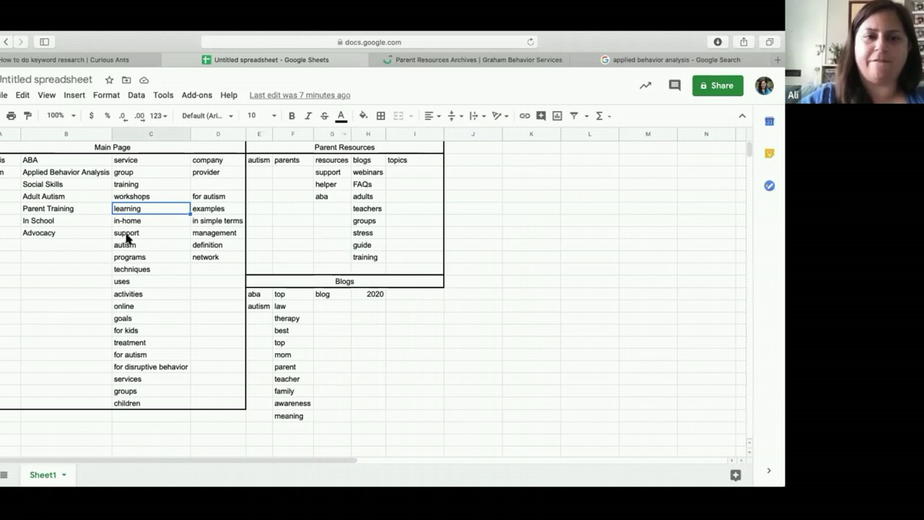
pyautogui.click(59, 199)
pyautogui.click(78, 280)
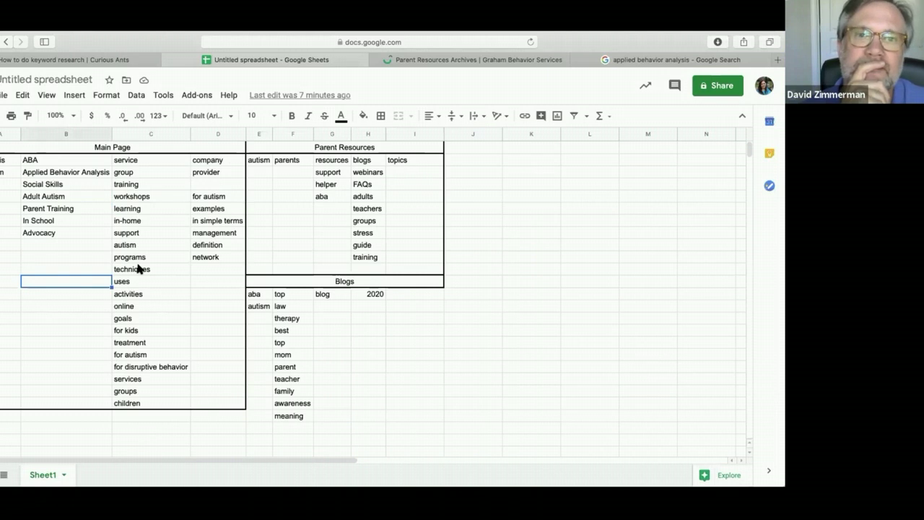
pyautogui.click(373, 224)
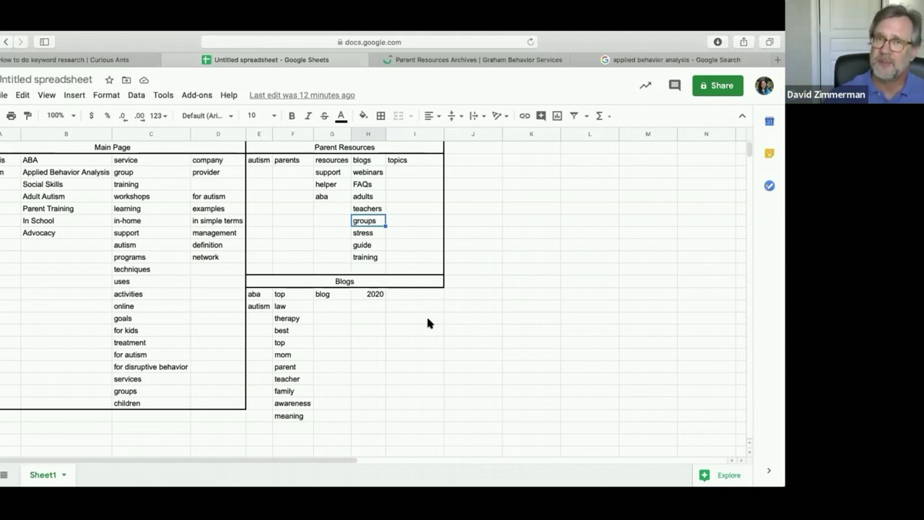
# View the Graham Behavior Services parent blog archive and the Autism Resources for Parents page, and return to the keyword spreadsheet
pyautogui.click(447, 59)
pyautogui.moveTo(465, 129)
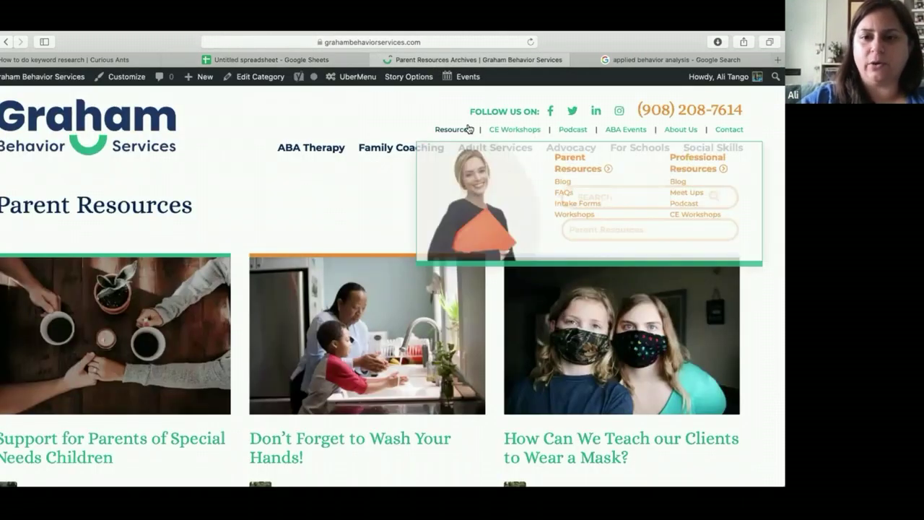
pyautogui.click(563, 179)
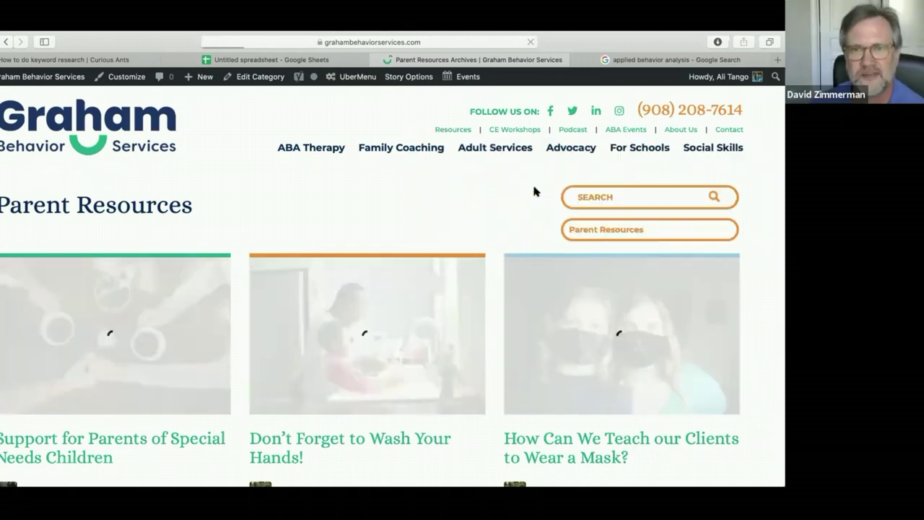
pyautogui.scroll(-4, 434, 190)
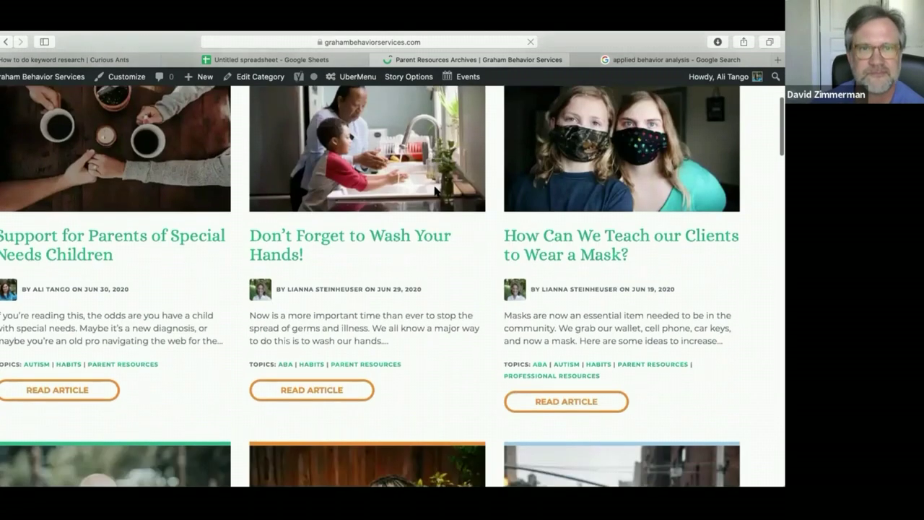
pyautogui.moveTo(459, 130)
pyautogui.click(567, 168)
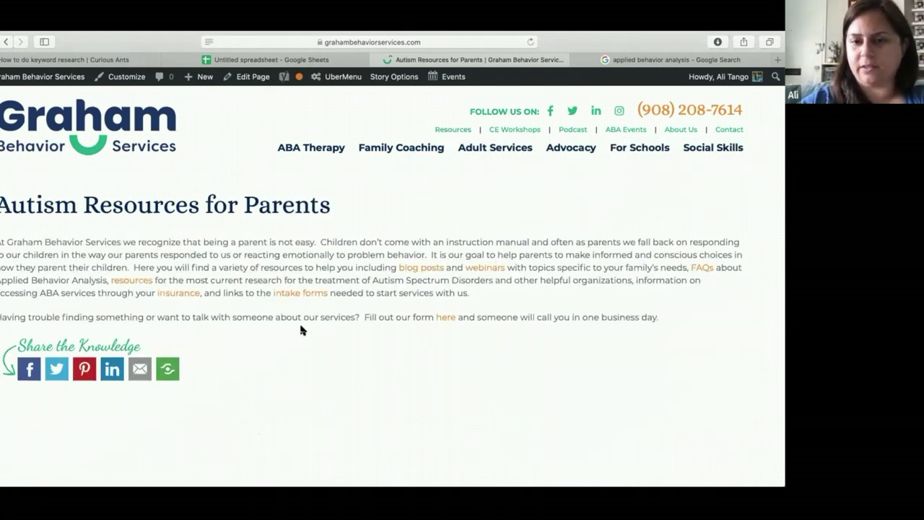
pyautogui.click(316, 62)
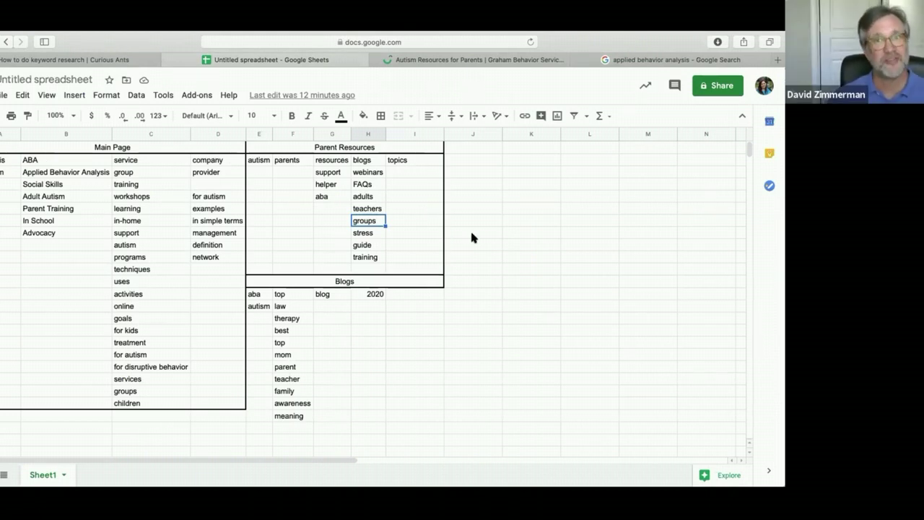
pyautogui.click(417, 293)
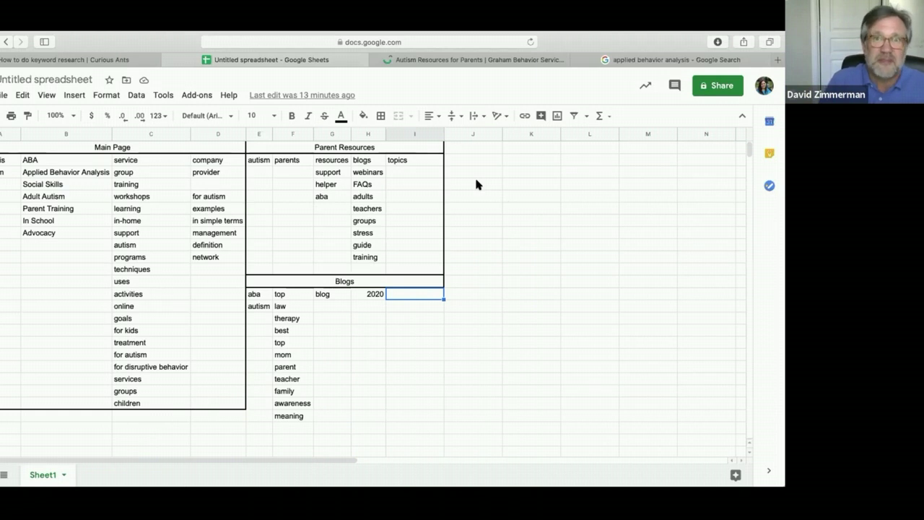
# Switch to the Graham Behavior Services site and browse the article listing in the Parent Resources blog archive
pyautogui.click(477, 60)
pyautogui.moveTo(466, 132)
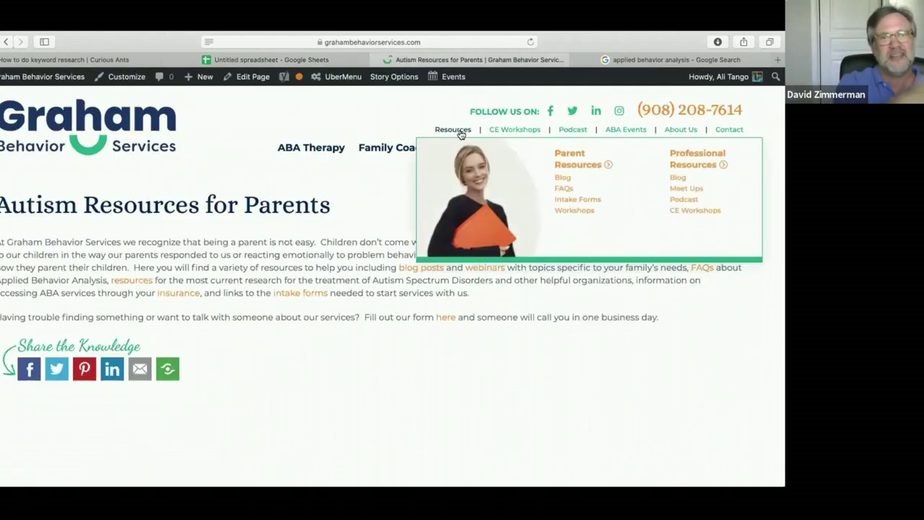
pyautogui.click(562, 181)
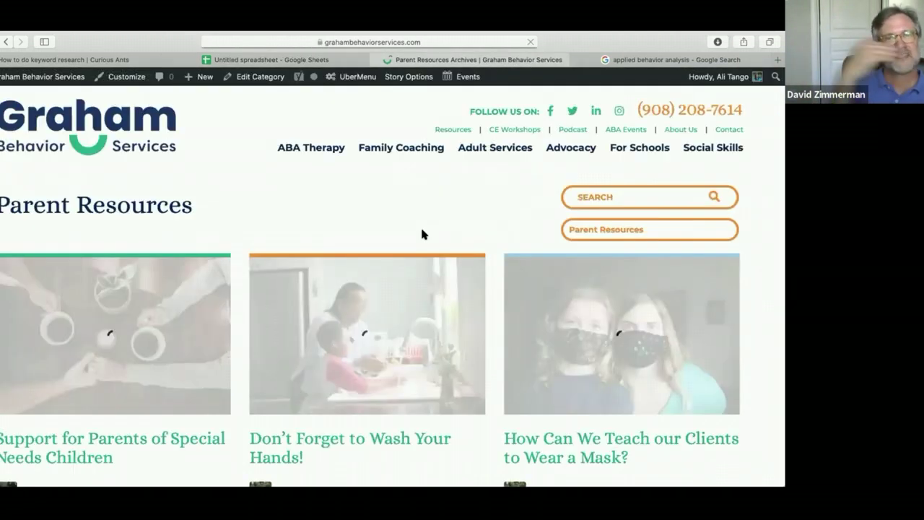
pyautogui.scroll(-2, 420, 226)
pyautogui.scroll(-4, 424, 233)
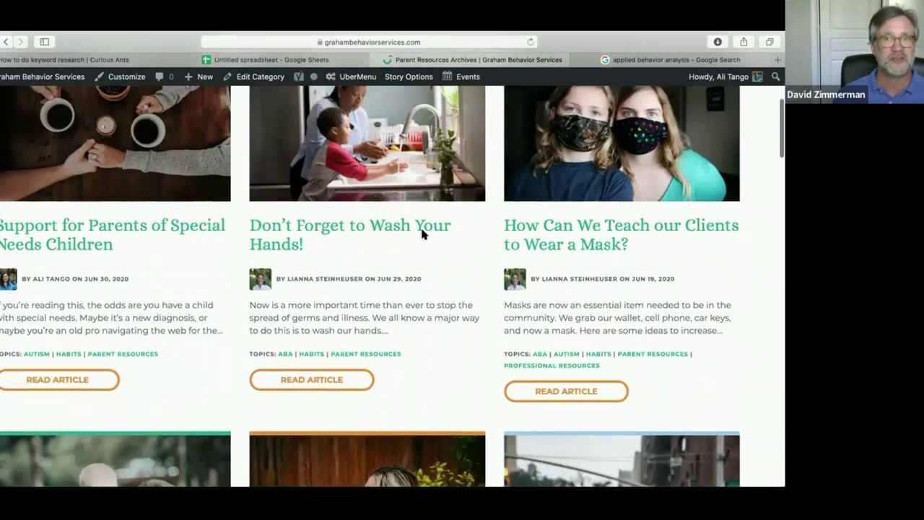
pyautogui.scroll(-4, 424, 236)
pyautogui.scroll(5, 495, 320)
# Read through the article "Support for Parents of Special Needs Children", go back to the archive and return to the keyword spreadsheet
pyautogui.click(109, 311)
pyautogui.scroll(-15, 495, 320)
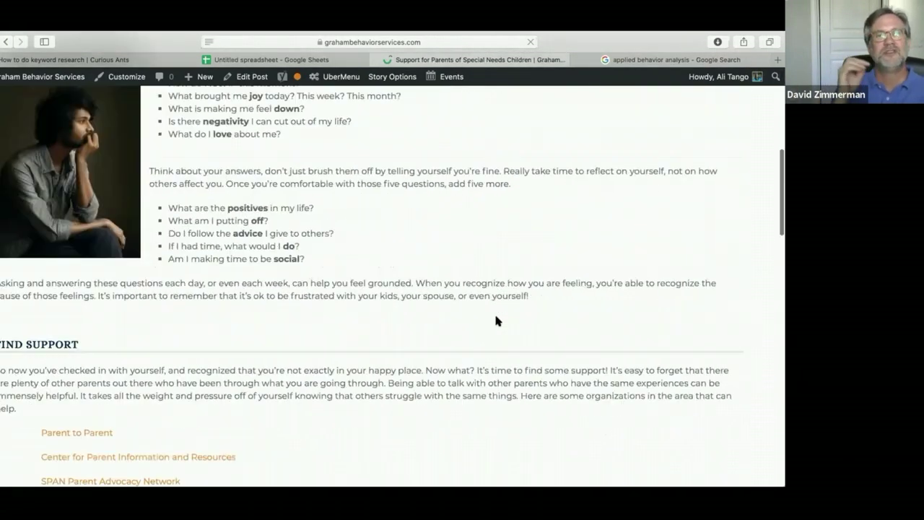
pyautogui.scroll(-10, 496, 320)
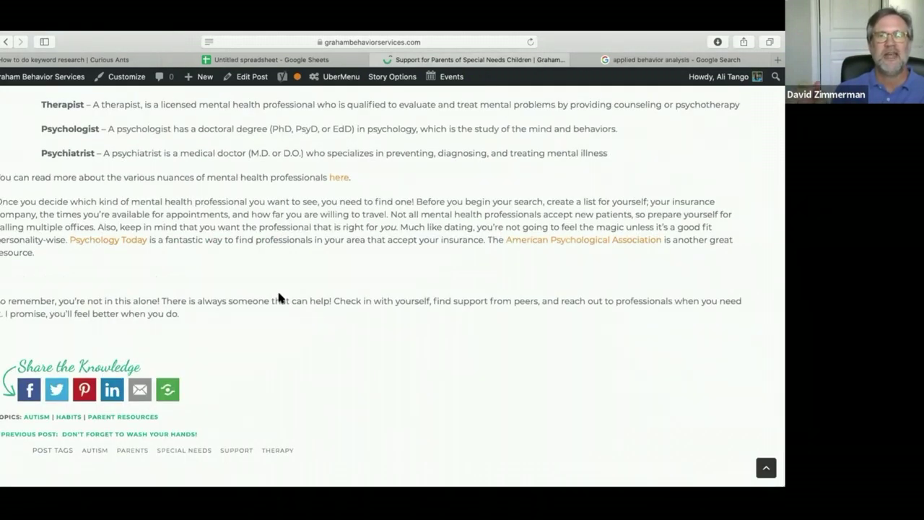
pyautogui.scroll(1, 279, 297)
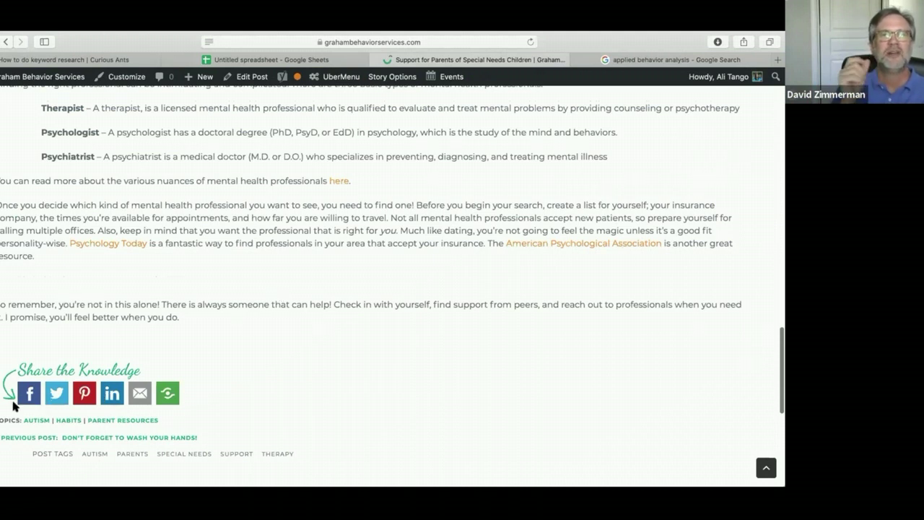
pyautogui.scroll(5, 223, 313)
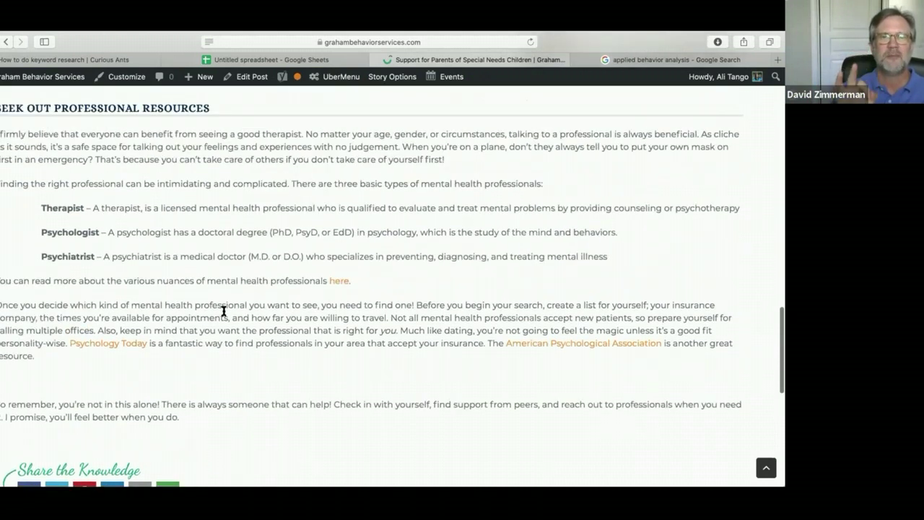
pyautogui.scroll(15, 223, 310)
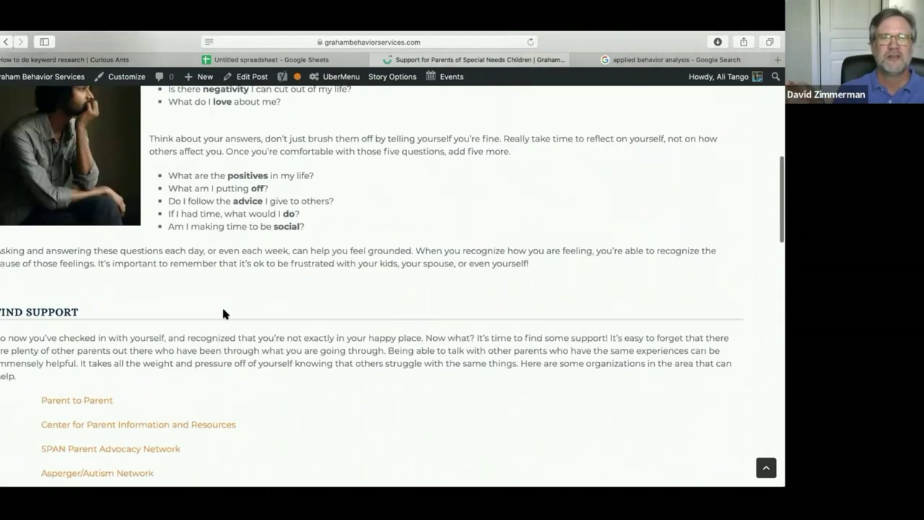
pyautogui.hscroll(-10, 223, 313)
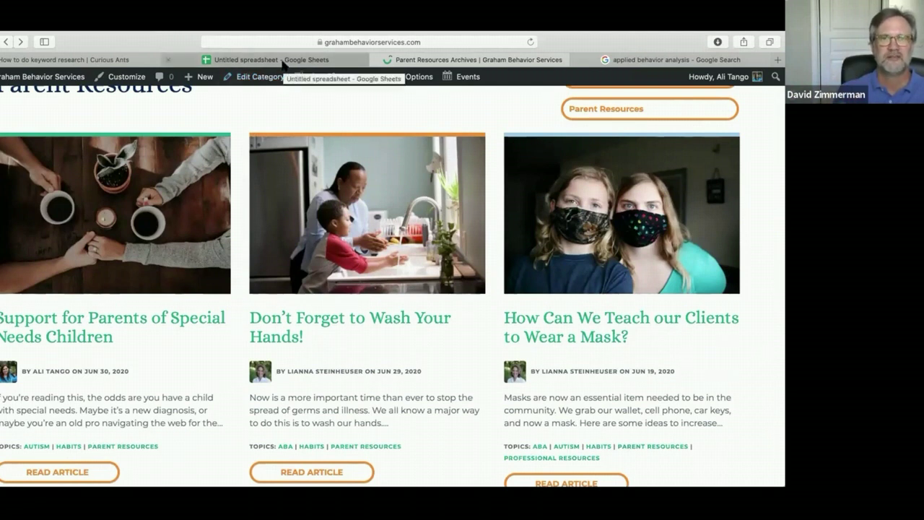
pyautogui.click(283, 65)
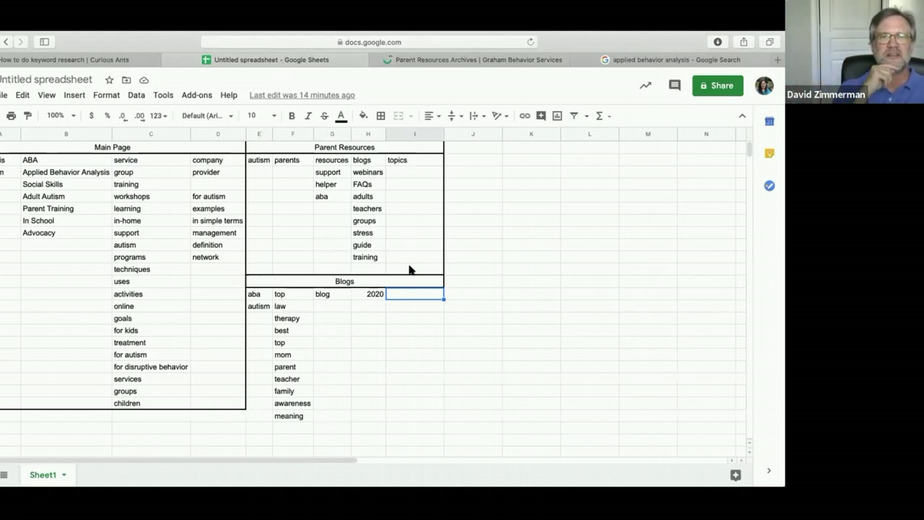
# Reopen the article "Support for Parents of Special Needs Children" on the website and examine its support links, reading list, professional resources and post tags
pyautogui.click(443, 63)
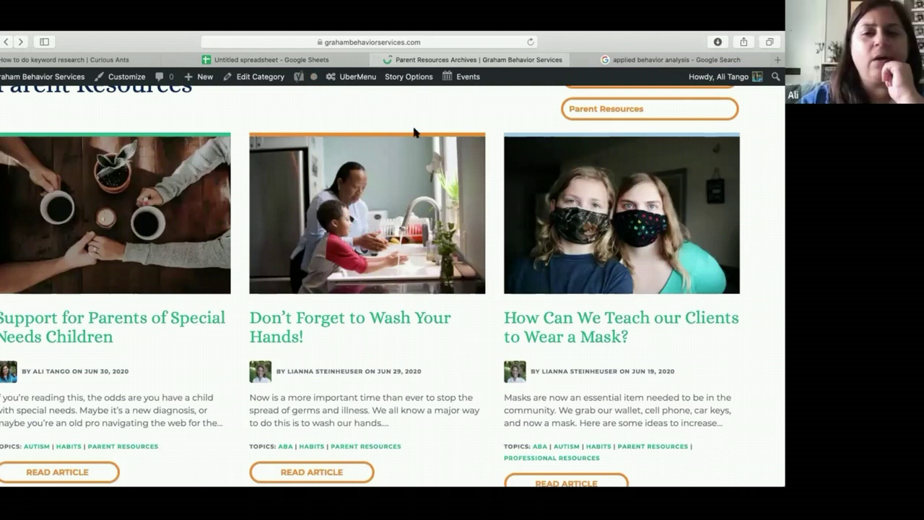
pyautogui.click(105, 256)
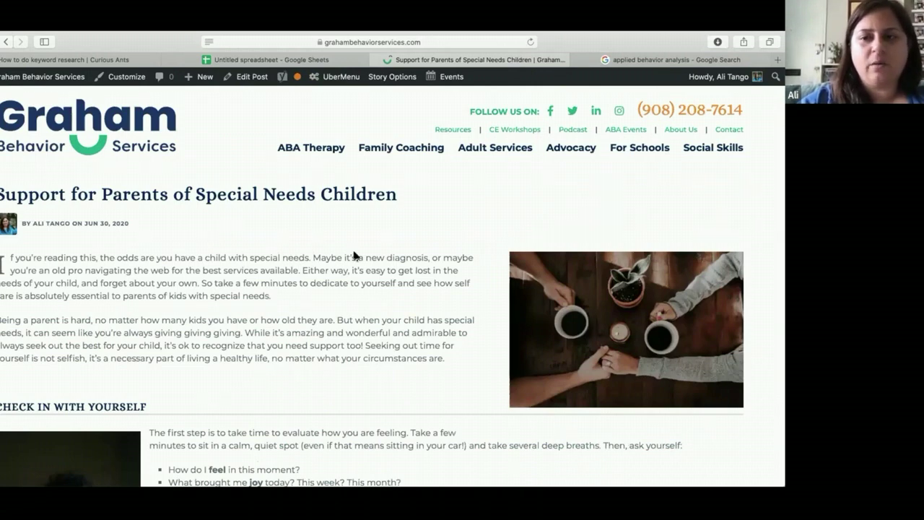
pyautogui.scroll(-1, 355, 255)
pyautogui.scroll(-10, 353, 256)
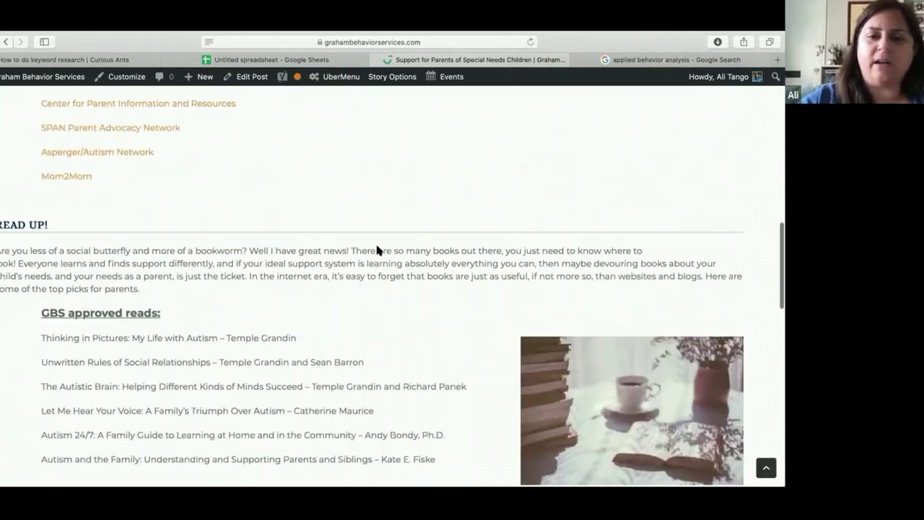
pyautogui.scroll(-6, 377, 246)
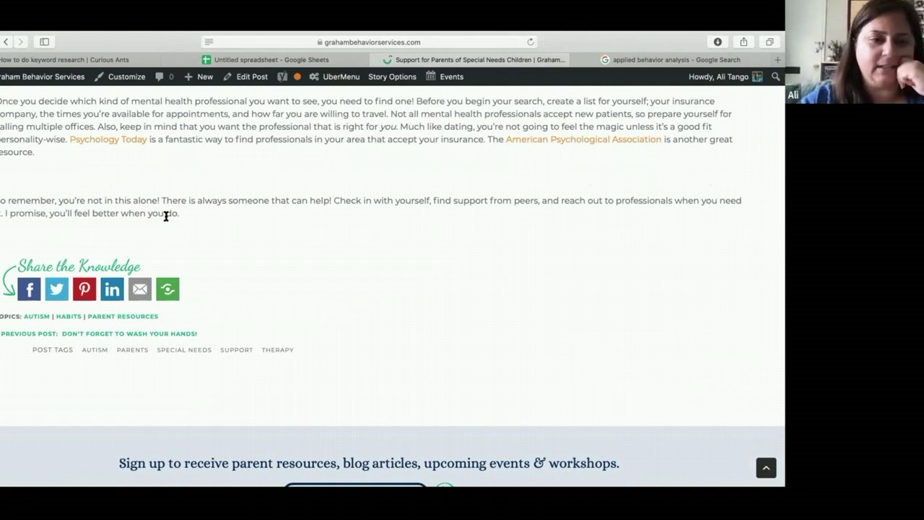
pyautogui.scroll(3, 166, 216)
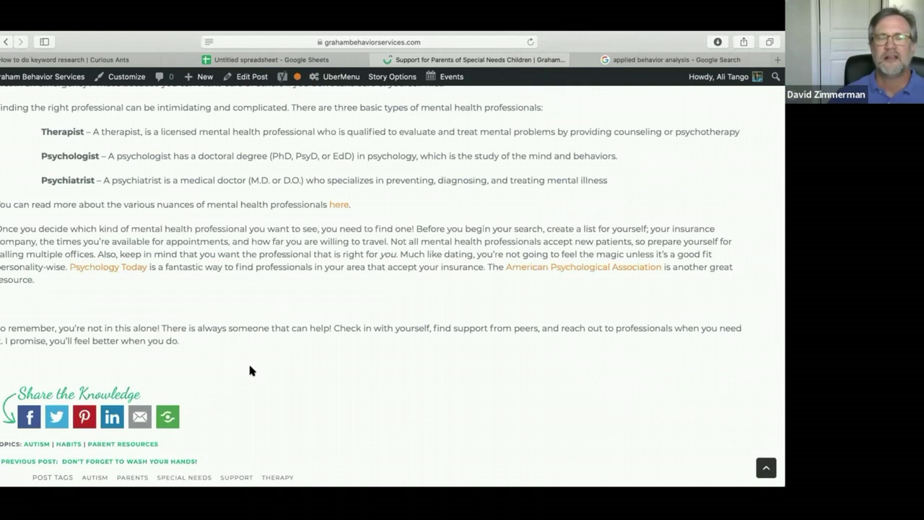
pyautogui.scroll(5, 249, 366)
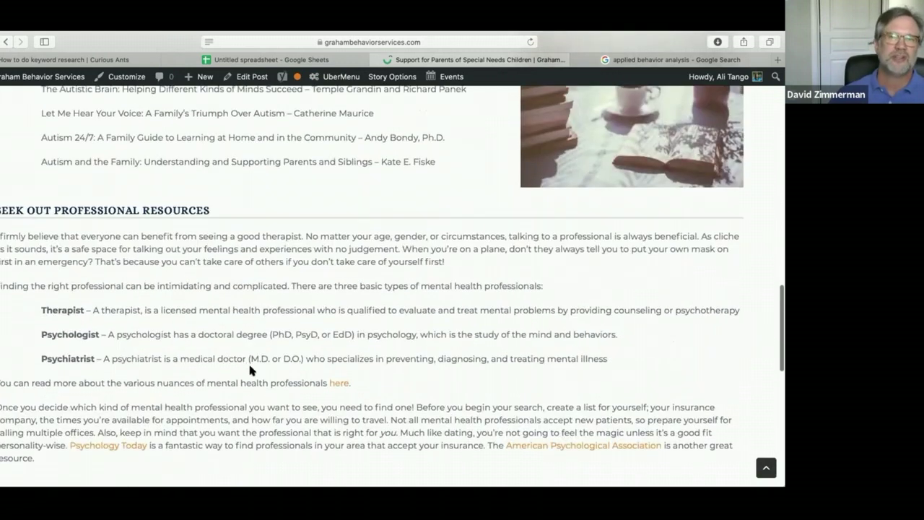
pyautogui.scroll(8, 249, 369)
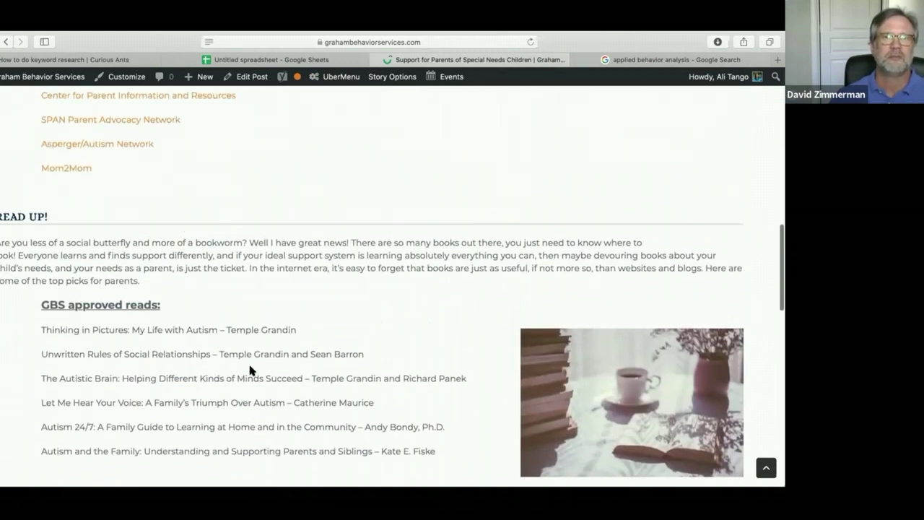
# Return to the start of the article, compare it with the keyword spreadsheet, open the parent blog archive and go back to the spreadsheet
pyautogui.scroll(20, 249, 369)
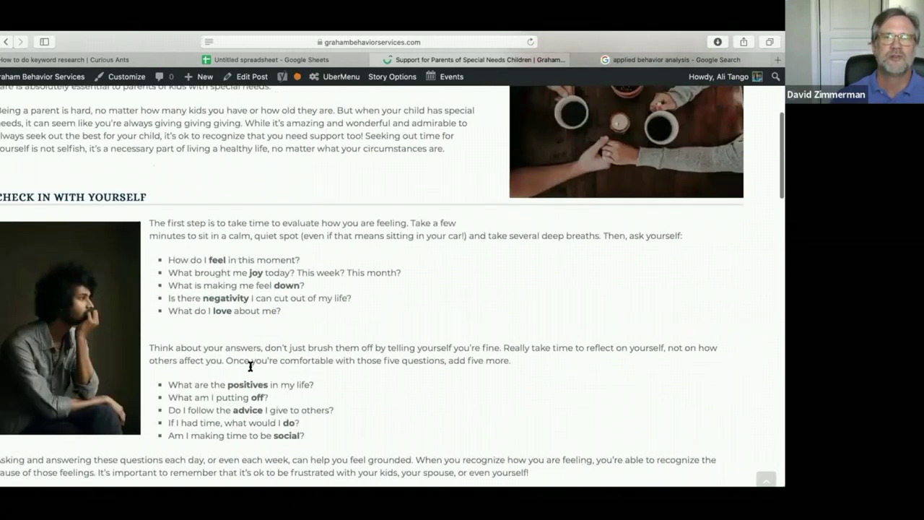
pyautogui.scroll(6, 251, 365)
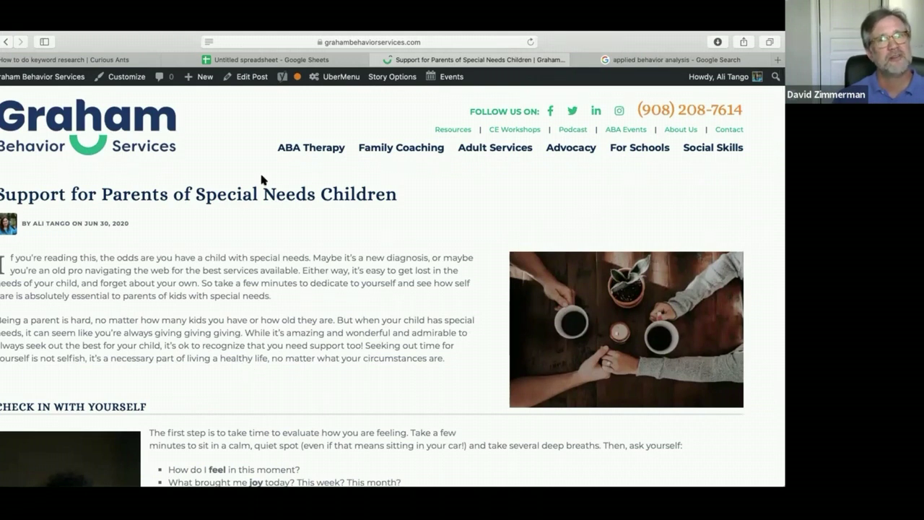
pyautogui.click(301, 63)
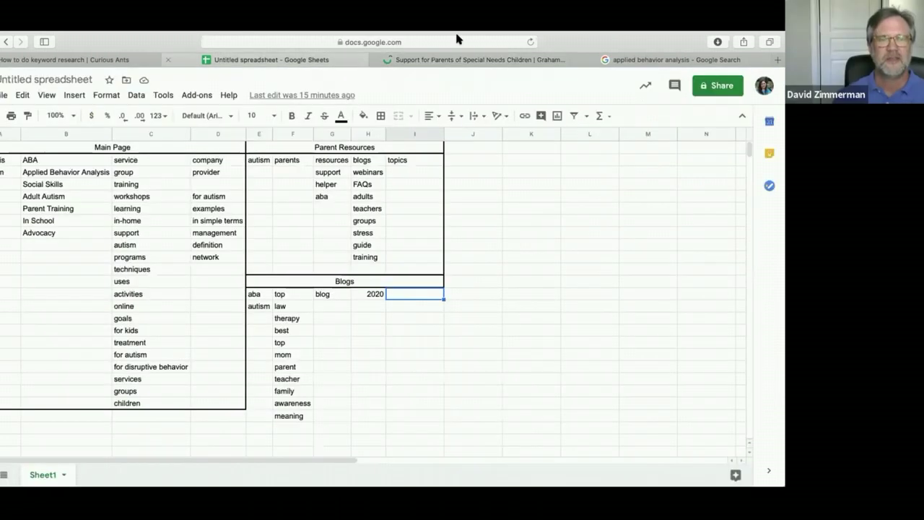
pyautogui.click(511, 63)
pyautogui.scroll(-1, 426, 223)
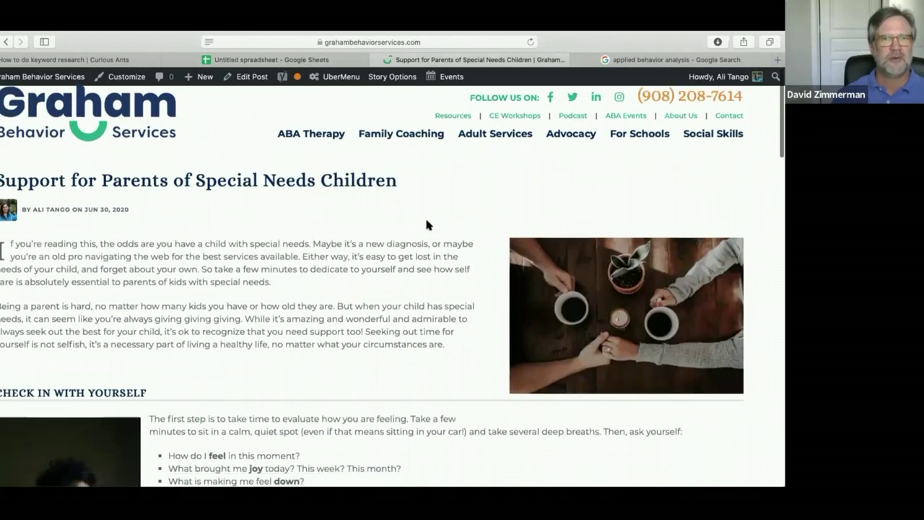
pyautogui.scroll(1, 426, 224)
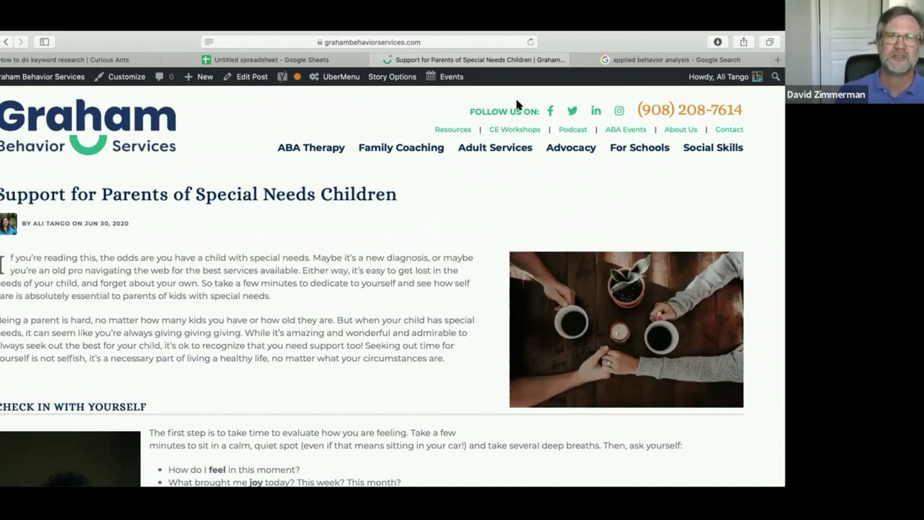
pyautogui.moveTo(462, 129)
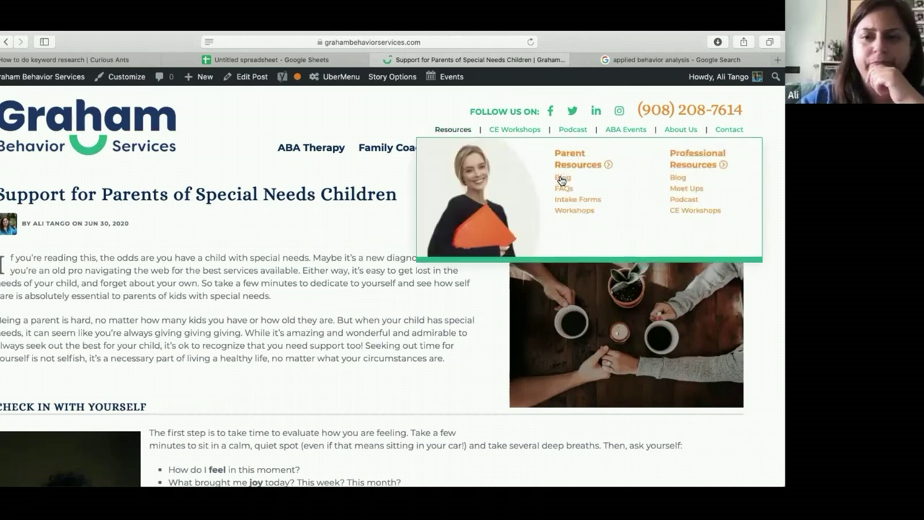
pyautogui.click(561, 177)
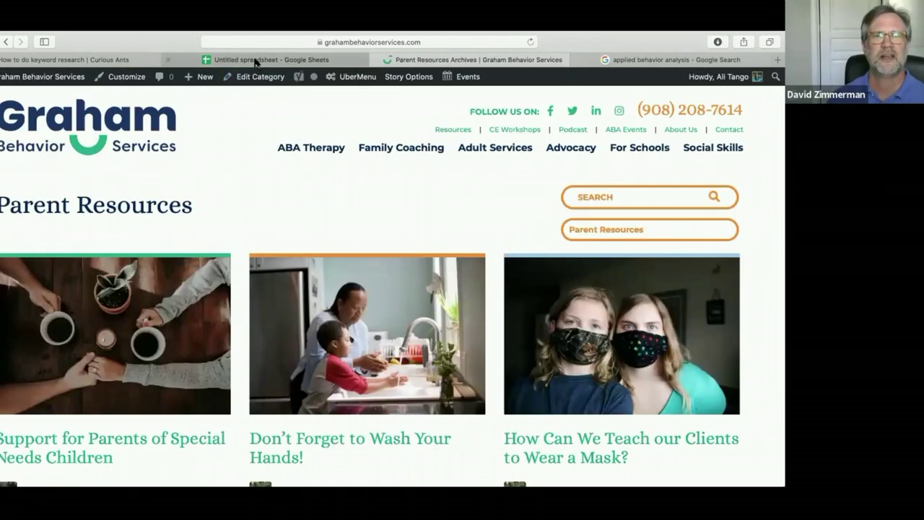
pyautogui.click(255, 62)
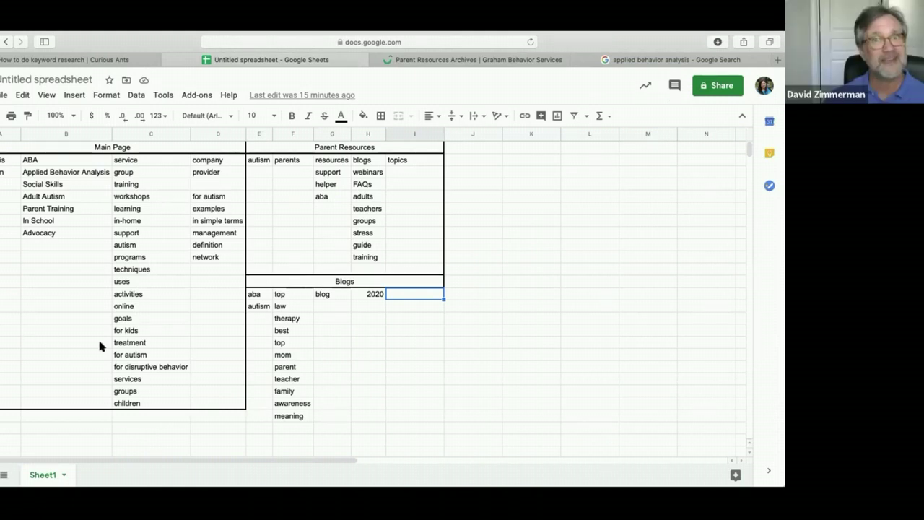
# Add the note "LOCATION!!!" in an empty column K cell beside the Parent Resources keyword lists
pyautogui.click(34, 292)
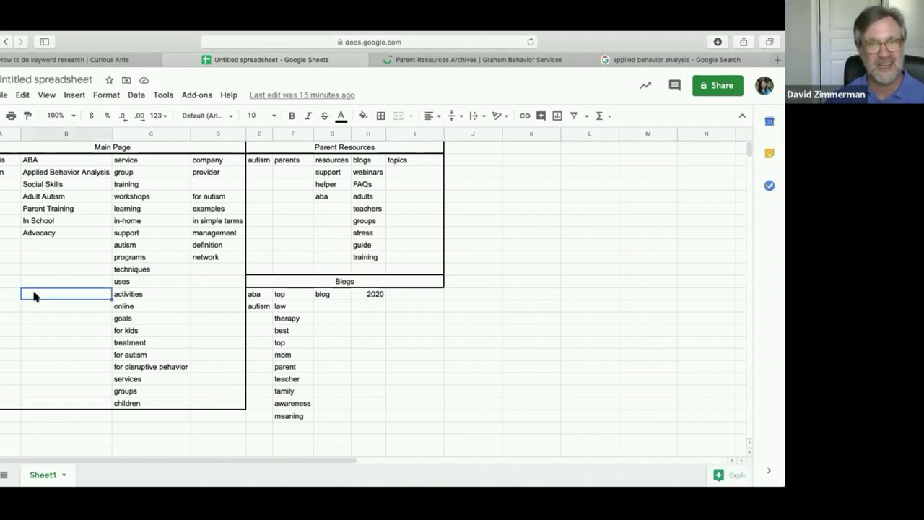
pyautogui.click(526, 211)
pyautogui.write('LOCATION')
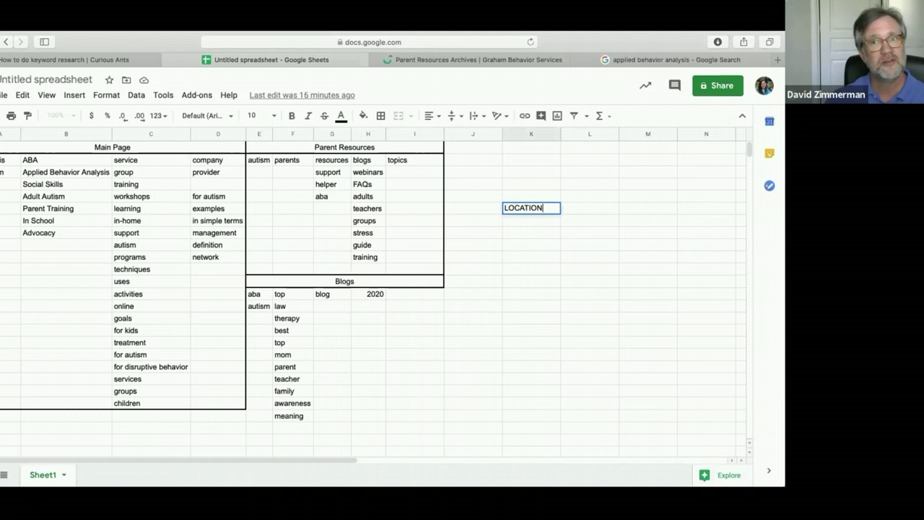
pyautogui.write('!!!')
pyautogui.click(497, 234)
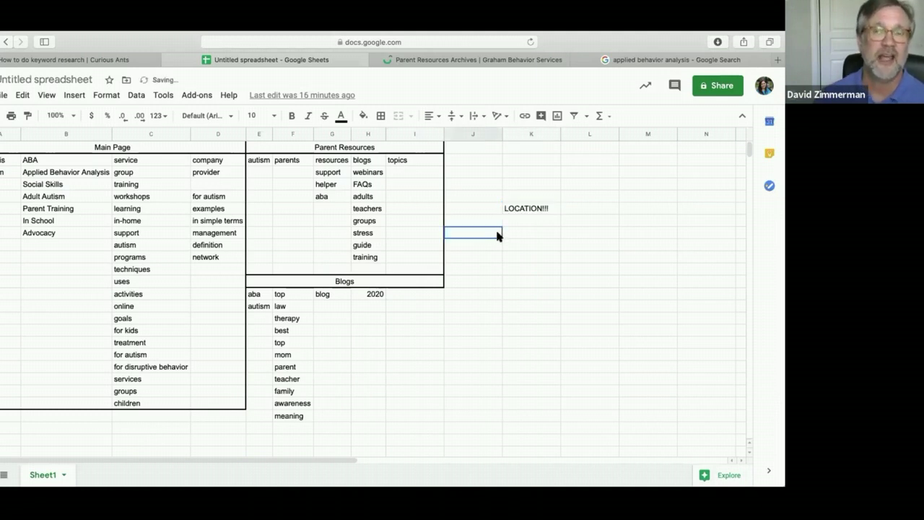
# Add the note "intent" directly above "LOCATION!!!" in column K, and "funnel" in the cell above it
pyautogui.click(541, 193)
pyautogui.write('intent')
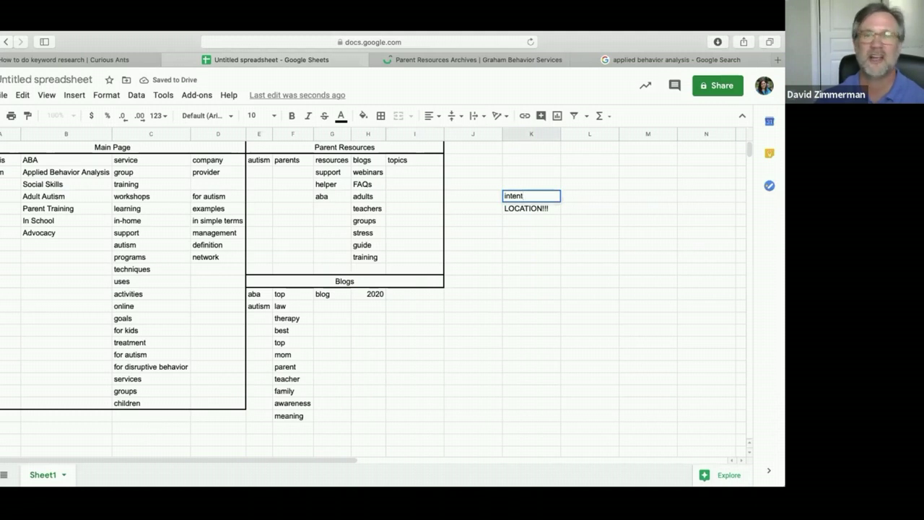
pyautogui.click(510, 186)
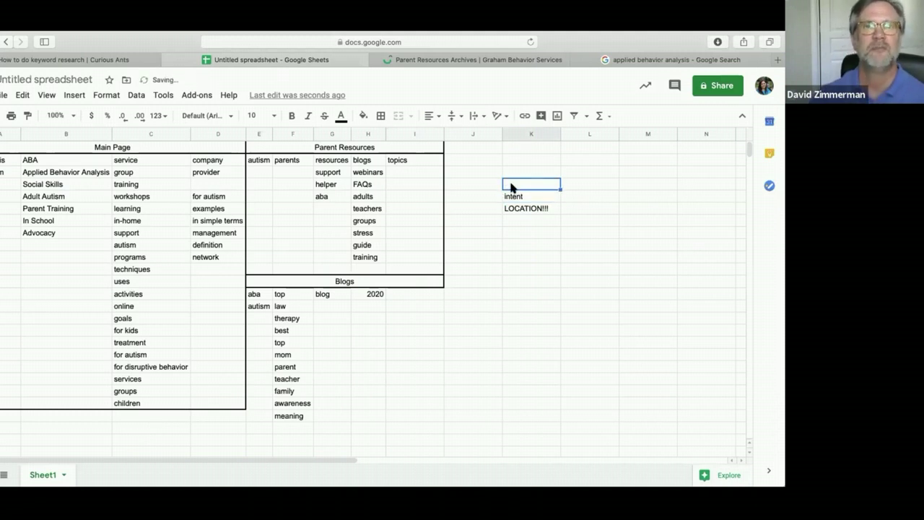
pyautogui.write('funnel')
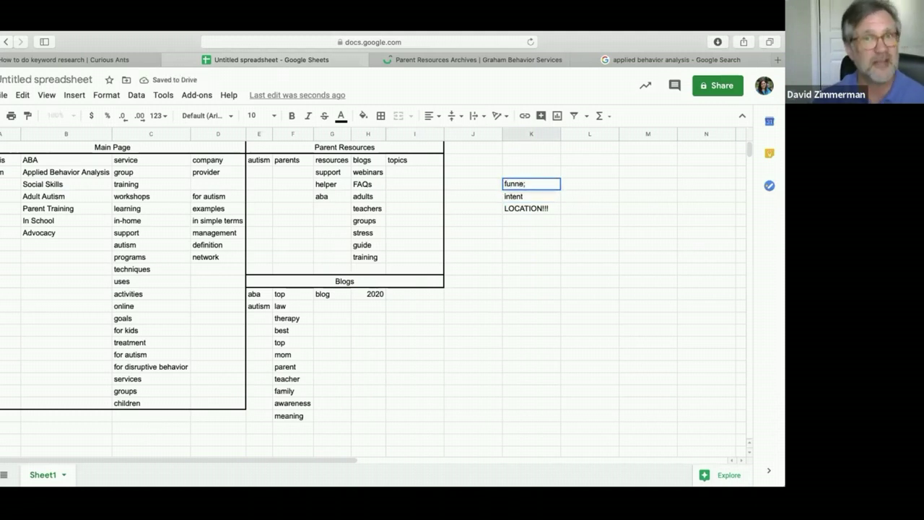
pyautogui.press('Return')
# Add the note "specific terms" in the cell below "LOCATION!!!" in column K
pyautogui.click(521, 220)
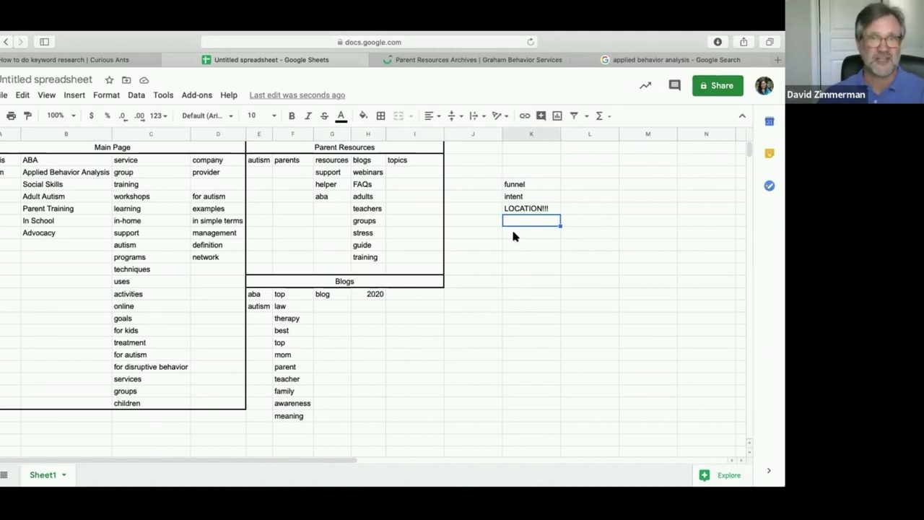
pyautogui.write('spec')
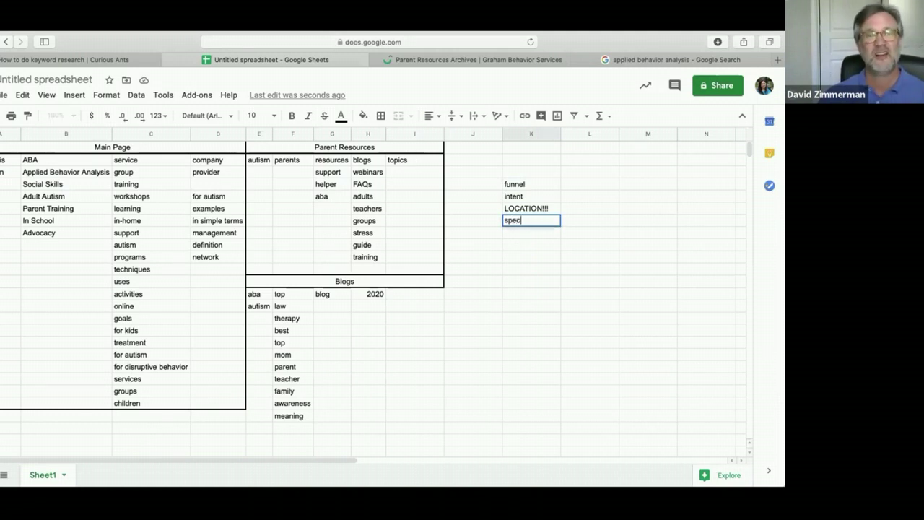
pyautogui.write('ific')
pyautogui.press('Return')
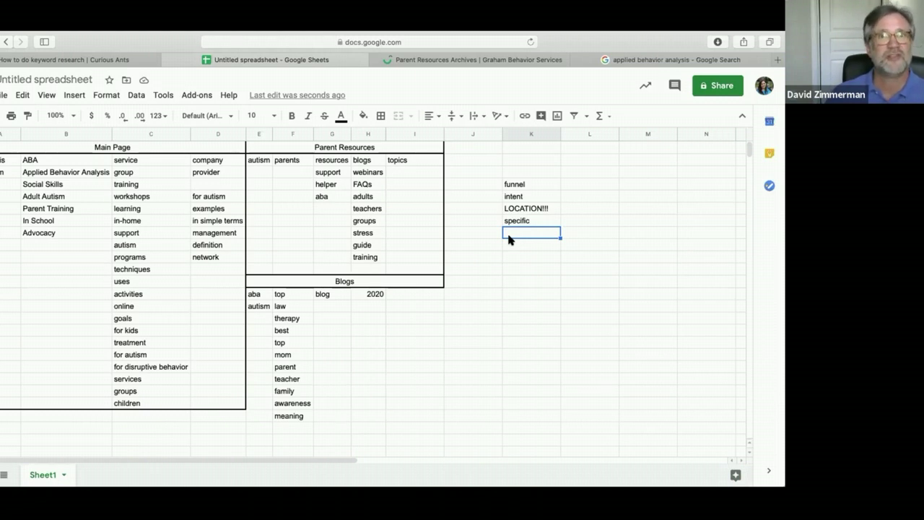
pyautogui.doubleClick(536, 223)
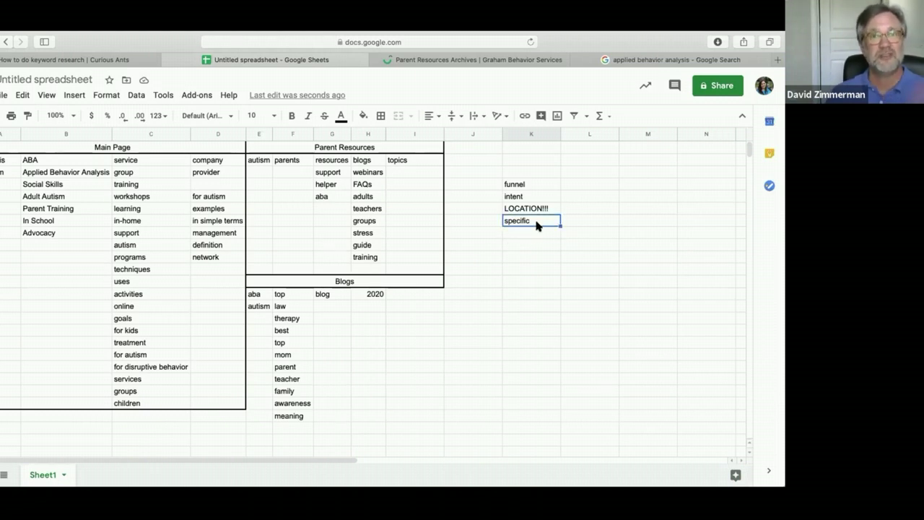
pyautogui.write('terms')
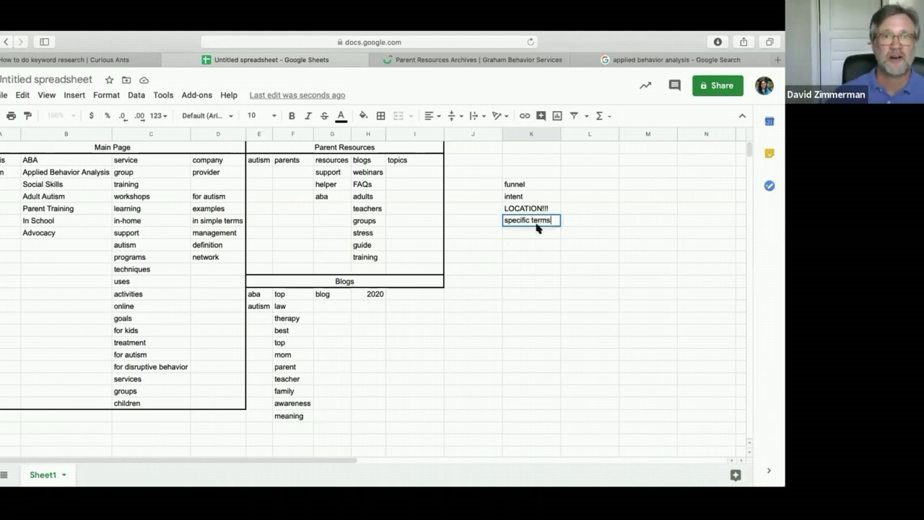
pyautogui.click(522, 229)
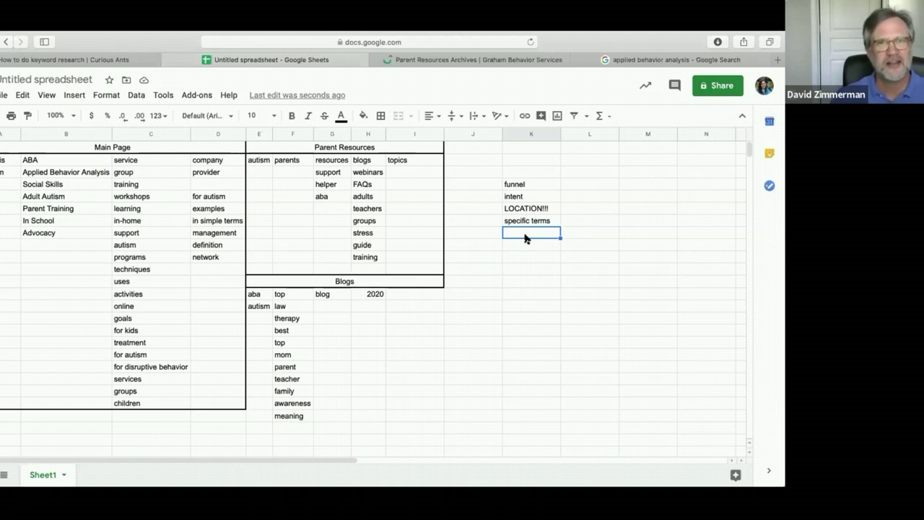
# Open the Graham Behavior Services home page and examine its introduction, New Jersey service area line, survey results and service sections
pyautogui.click(466, 60)
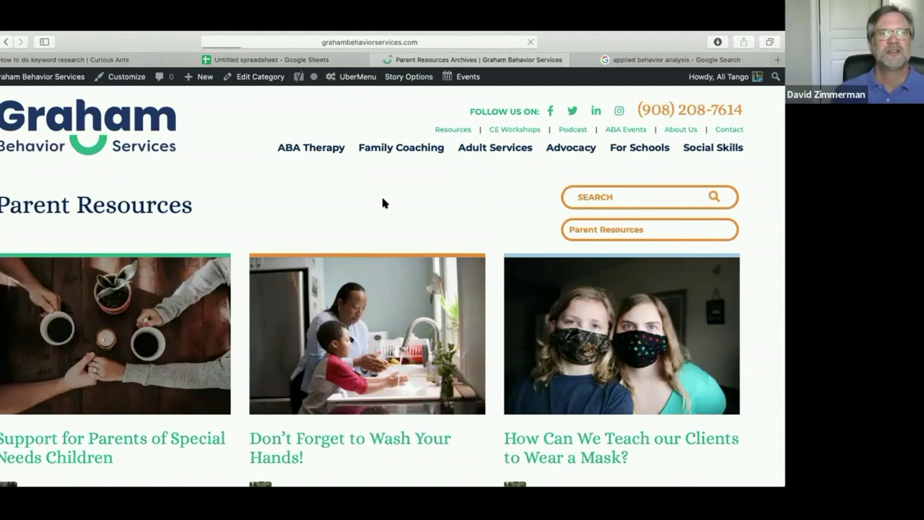
pyautogui.scroll(-3, 517, 156)
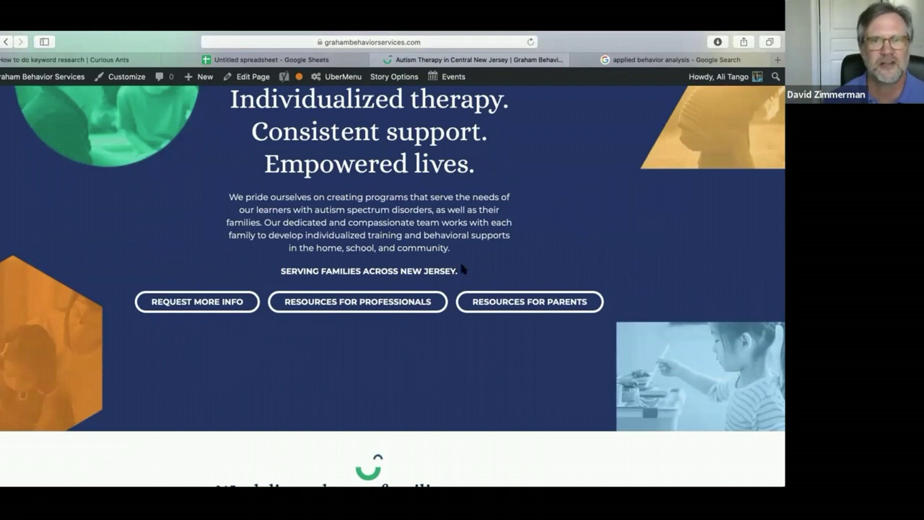
pyautogui.scroll(-5, 470, 246)
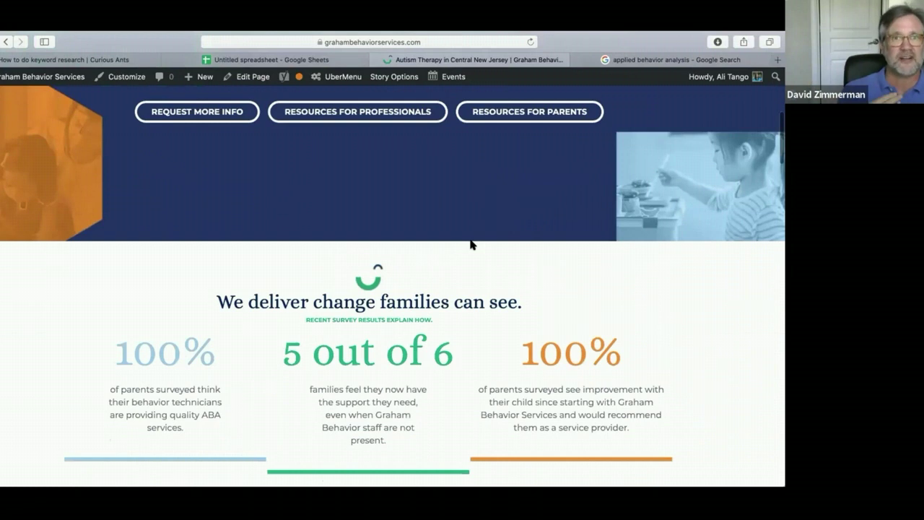
pyautogui.scroll(7, 470, 245)
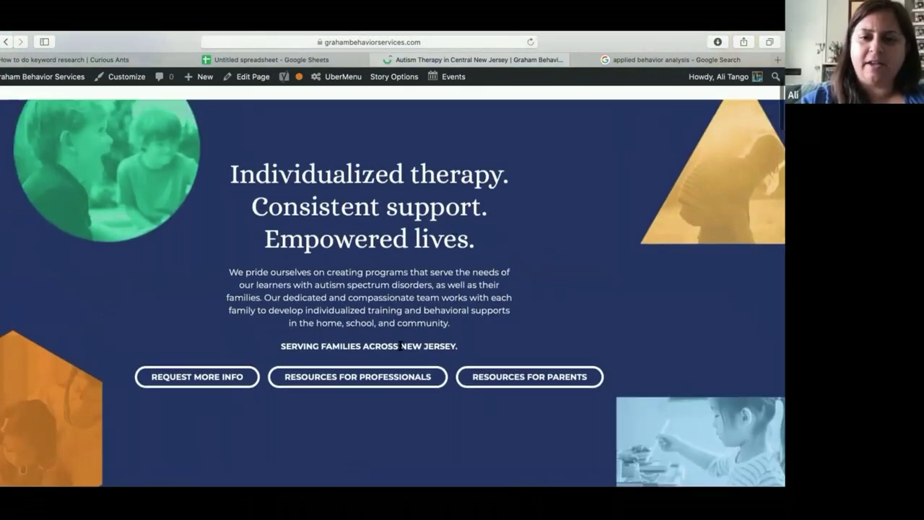
pyautogui.moveTo(400, 345); pyautogui.dragTo(457, 346)
pyautogui.scroll(-10, 492, 332)
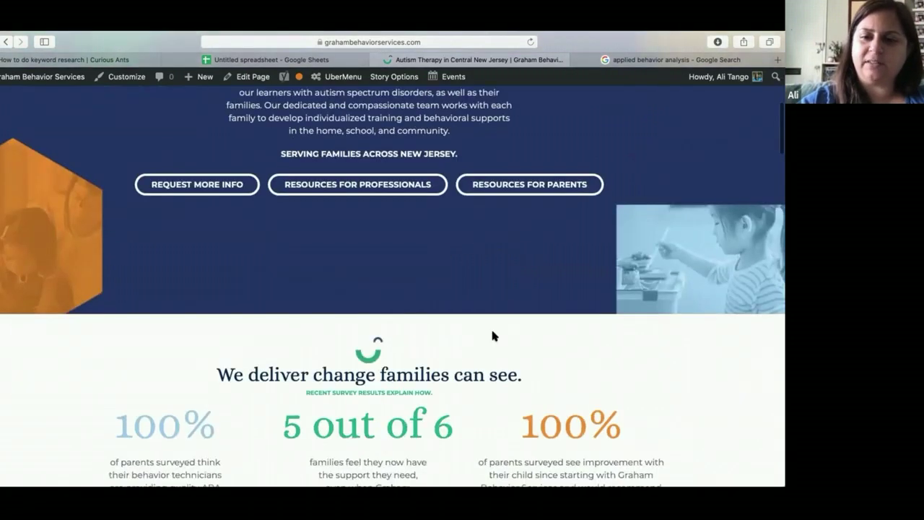
pyautogui.scroll(-9, 493, 334)
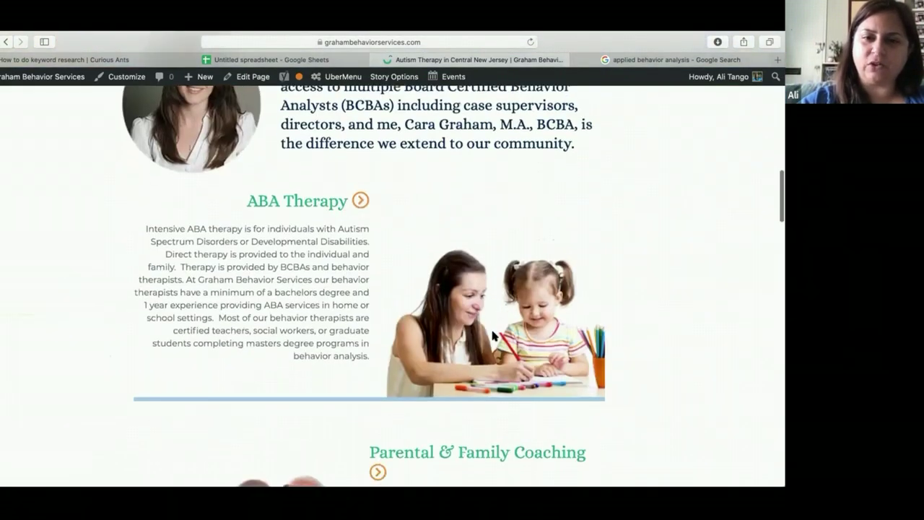
pyautogui.scroll(-7, 492, 335)
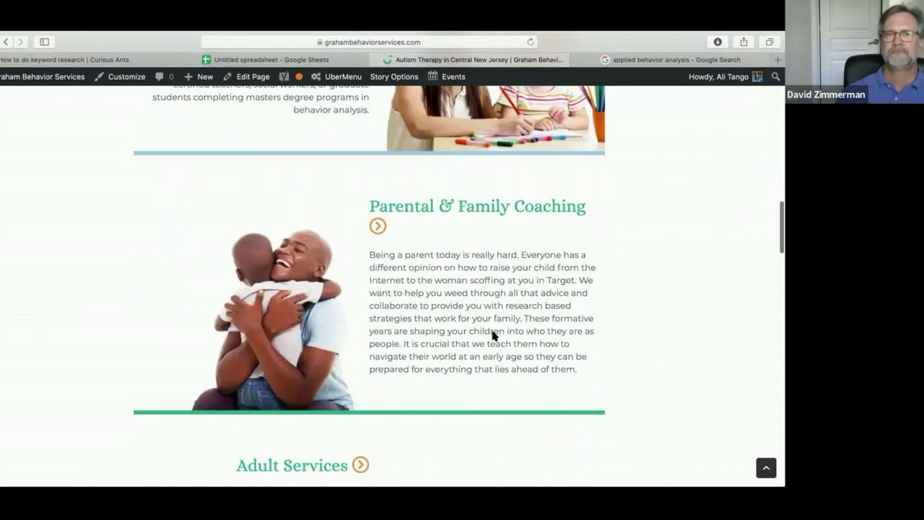
pyautogui.scroll(-6, 492, 331)
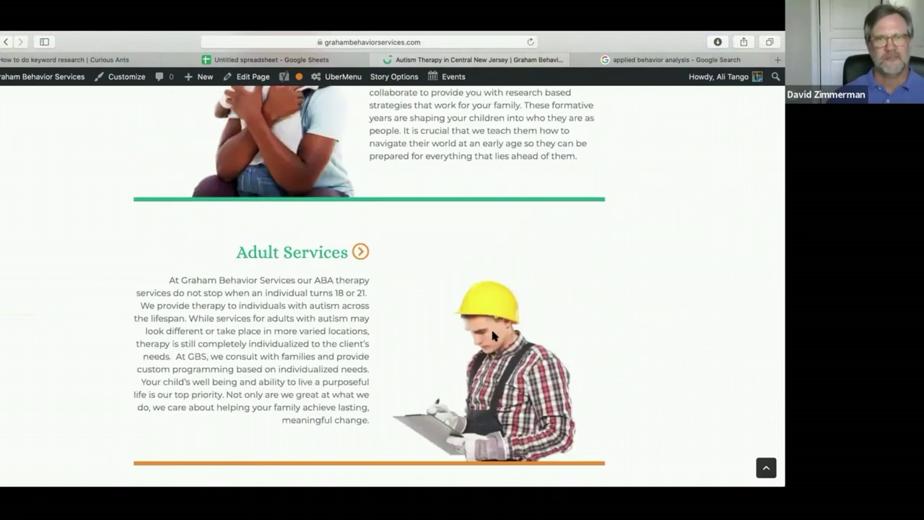
pyautogui.scroll(-1, 494, 335)
pyautogui.scroll(-5, 492, 334)
pyautogui.scroll(-6, 492, 335)
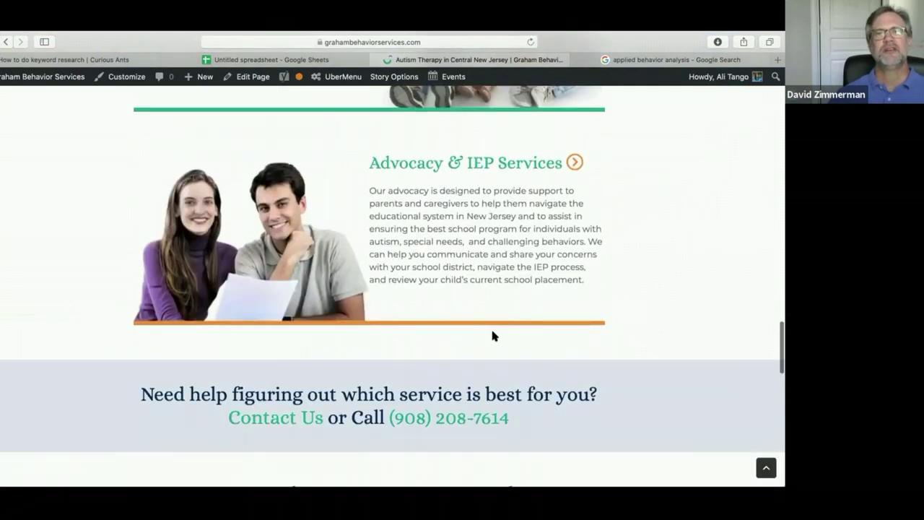
pyautogui.scroll(15, 493, 335)
pyautogui.scroll(-1, 493, 332)
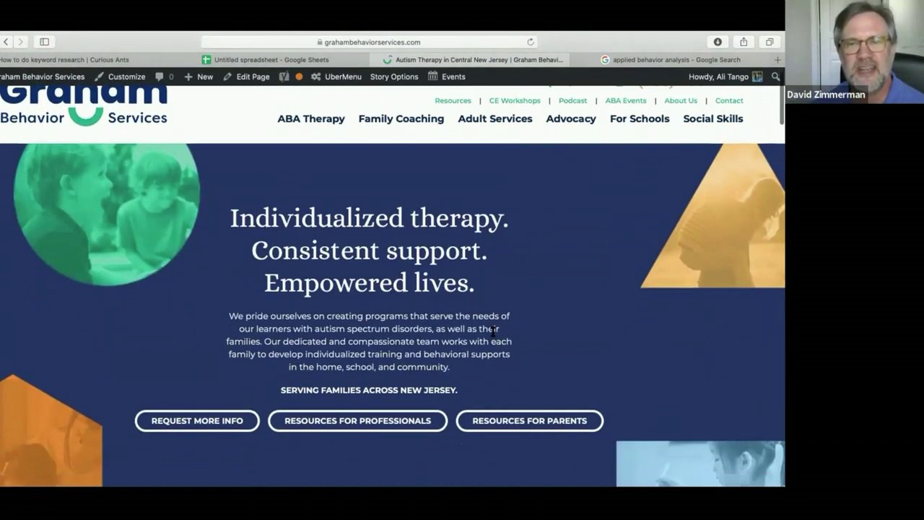
pyautogui.scroll(-1, 493, 332)
pyautogui.scroll(1, 493, 332)
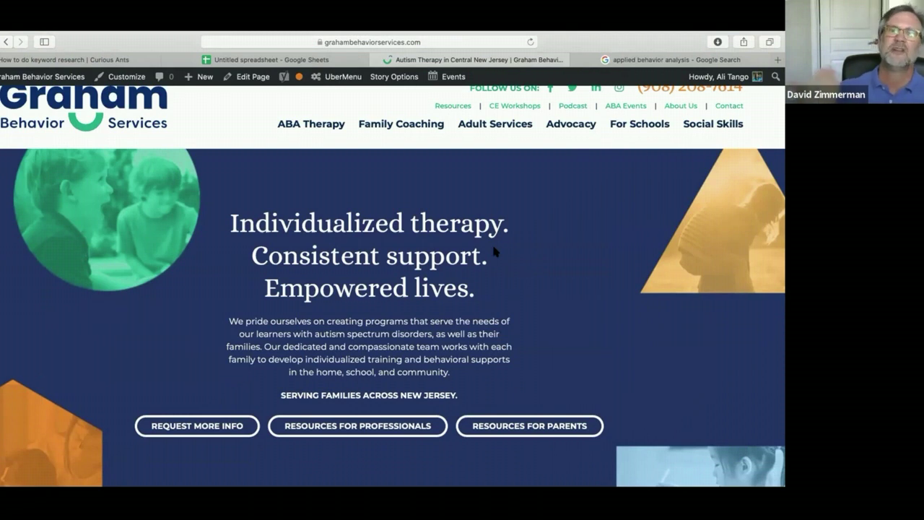
# Review the home page again from the introduction through the School Based Services and Social Skills sections, and return to the keyword spreadsheet
pyautogui.scroll(-3, 494, 250)
pyautogui.scroll(-5, 493, 249)
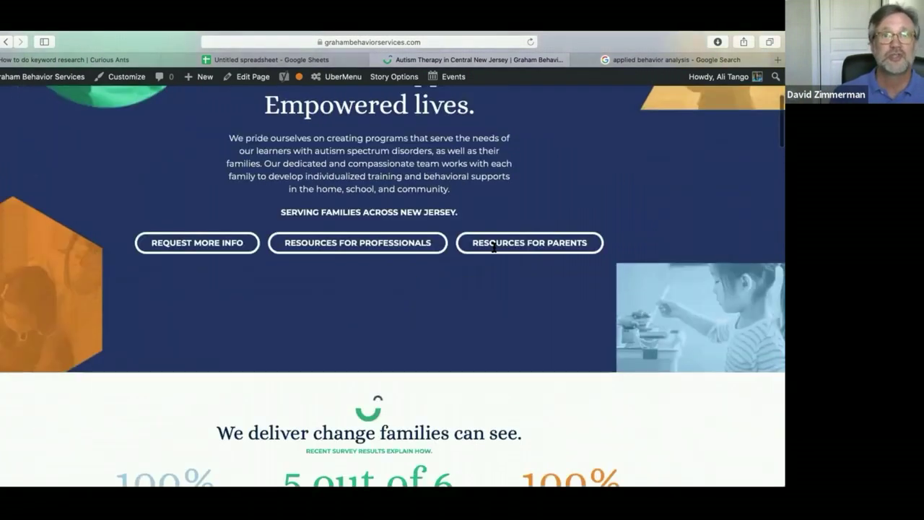
pyautogui.scroll(-4, 494, 251)
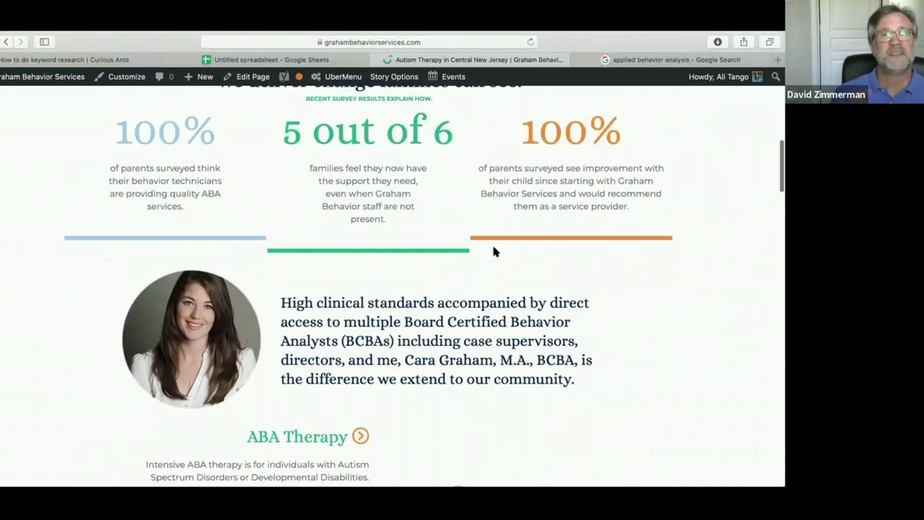
pyautogui.scroll(-2, 520, 281)
pyautogui.scroll(-6, 523, 282)
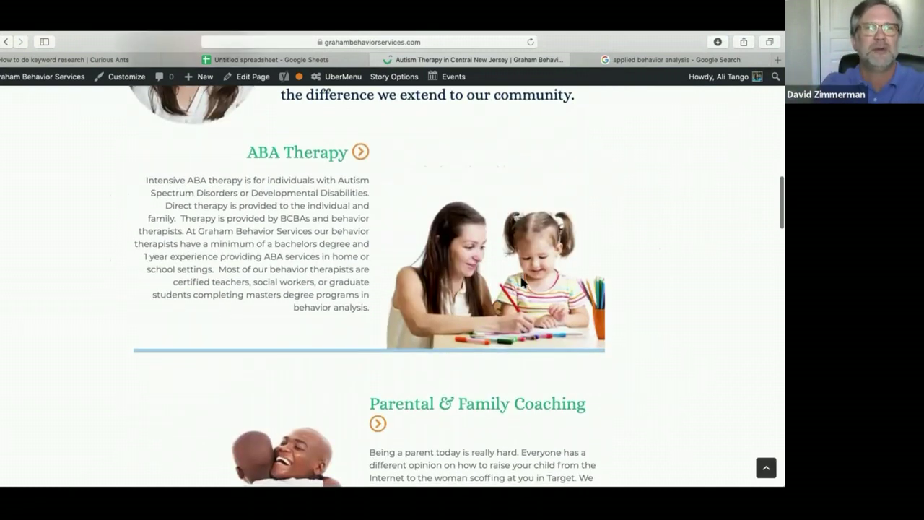
pyautogui.scroll(10, 522, 281)
pyautogui.scroll(3, 522, 282)
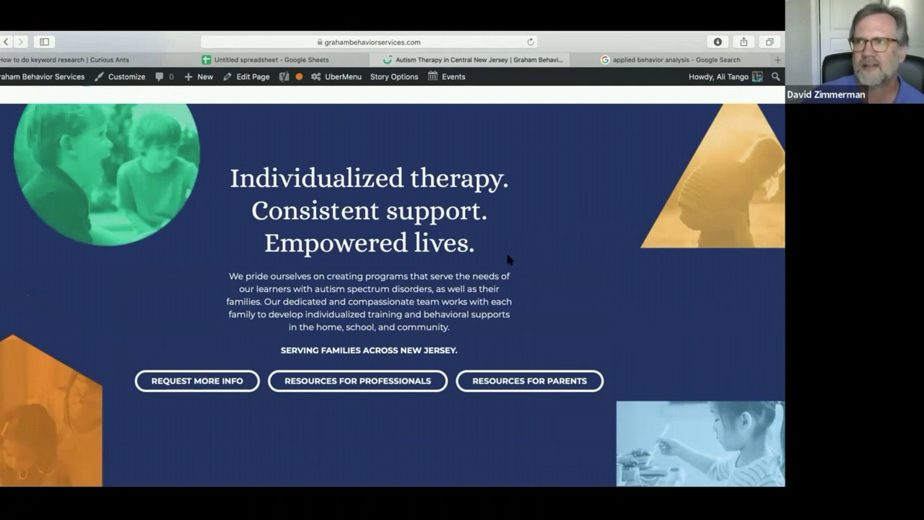
pyautogui.scroll(-5, 507, 260)
pyautogui.scroll(-20, 508, 260)
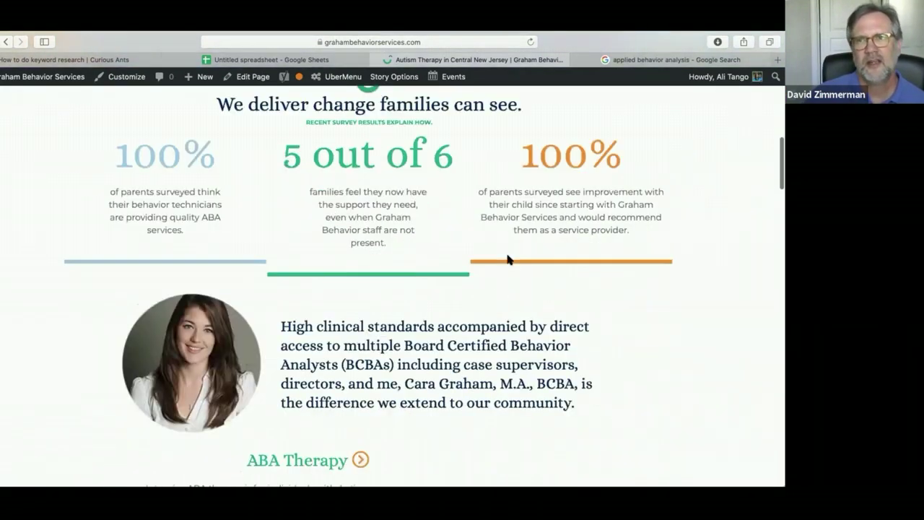
pyautogui.scroll(-7, 508, 260)
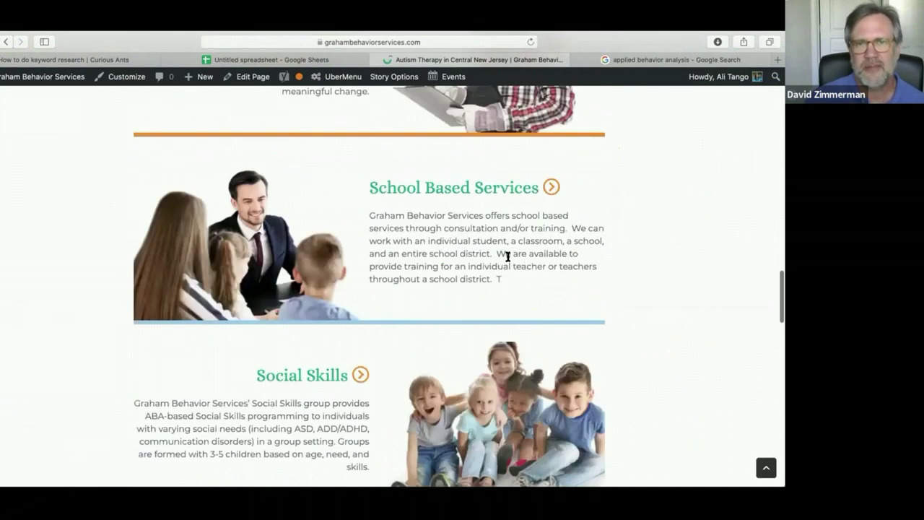
pyautogui.scroll(20, 508, 256)
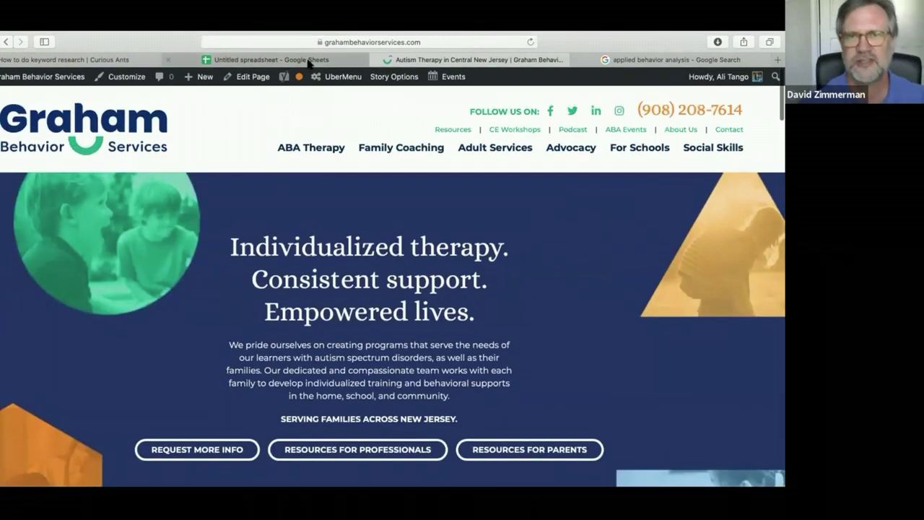
pyautogui.click(303, 60)
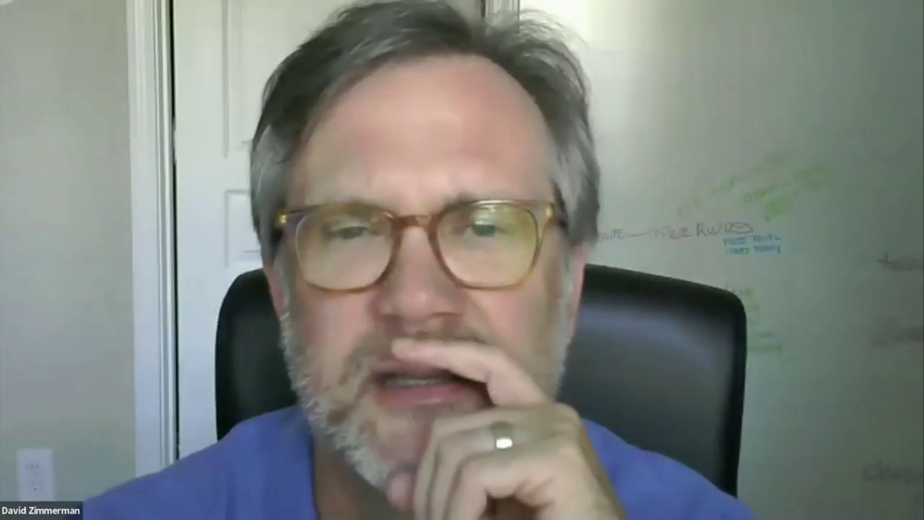